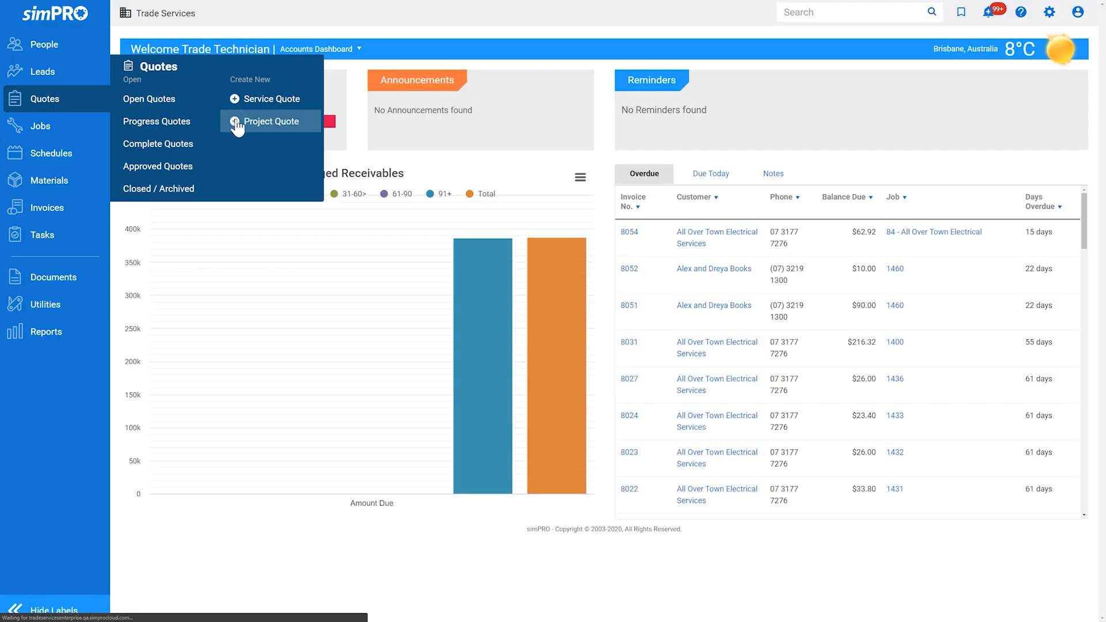
Step: Set the new project quote's customer and site to Alex and Dreya Books
type("Al")
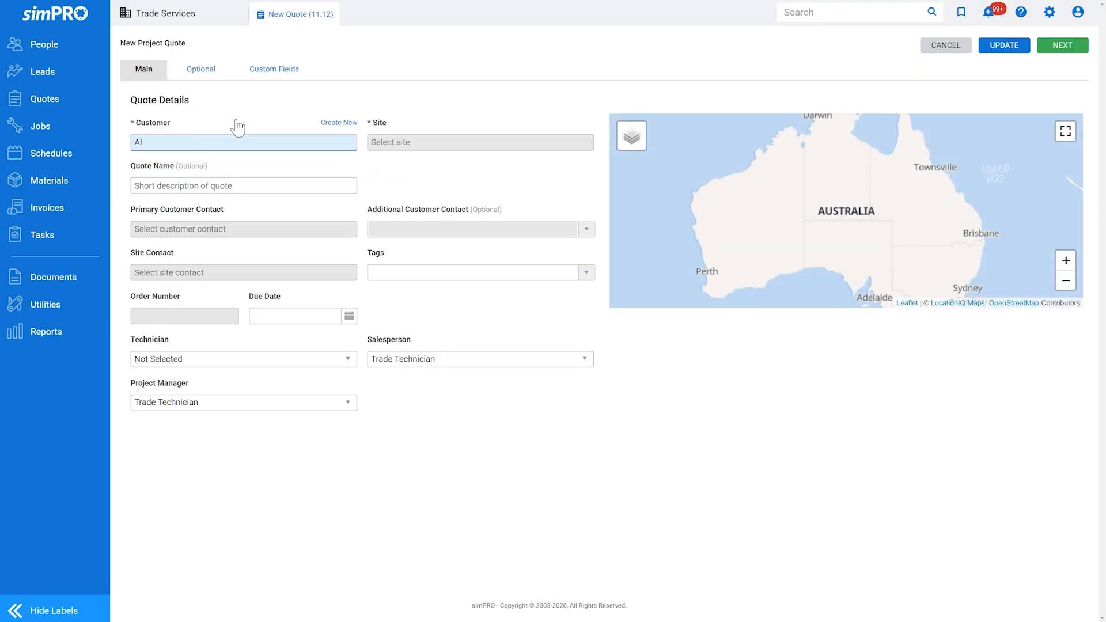
type("ex and")
left_click(253, 185)
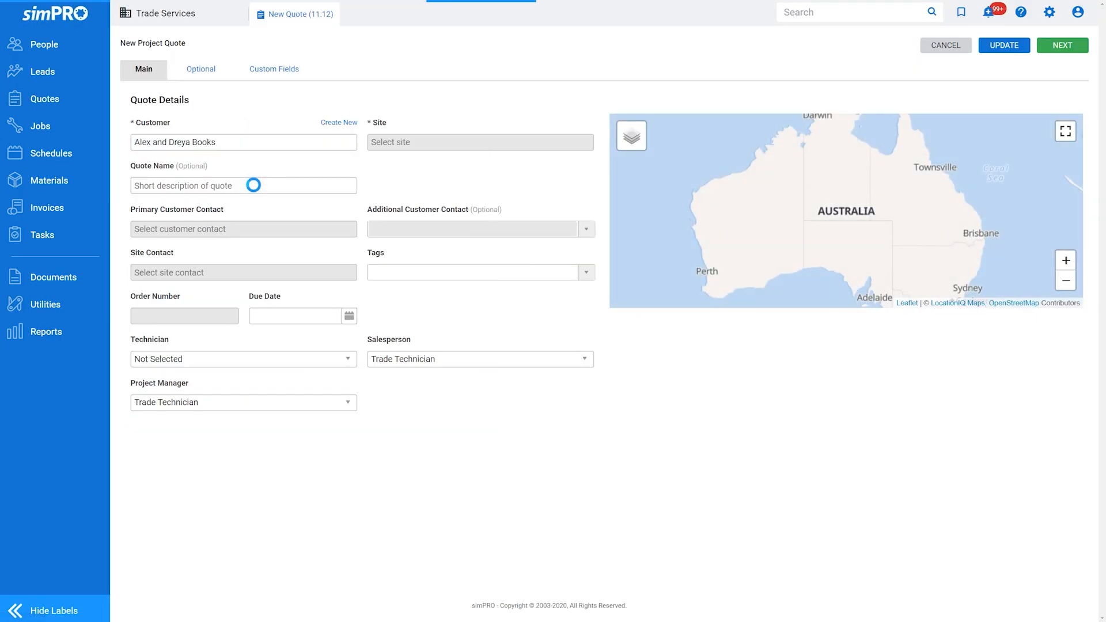
left_click(431, 175)
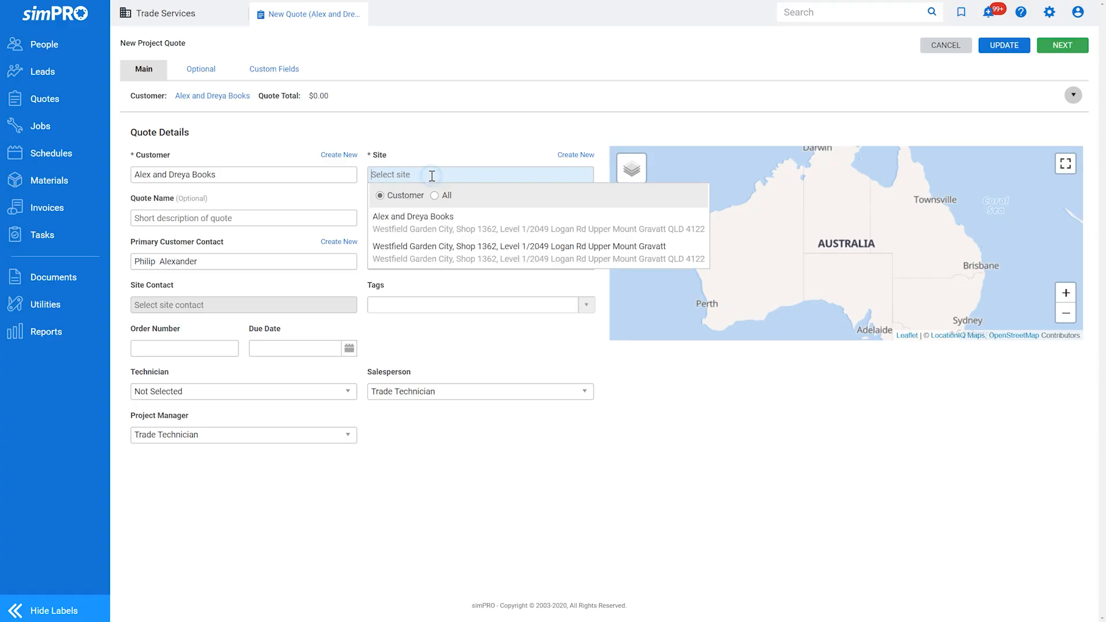
left_click(482, 217)
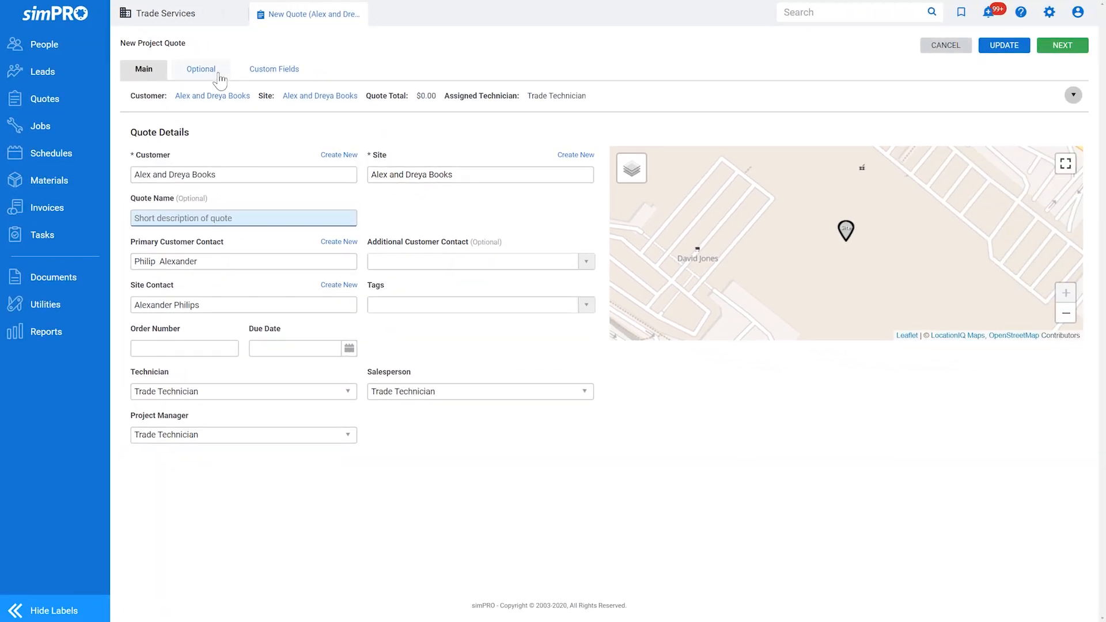
Step: Review the quote's optional rates and custom fields, and continue to the cost centre list
left_click(219, 79)
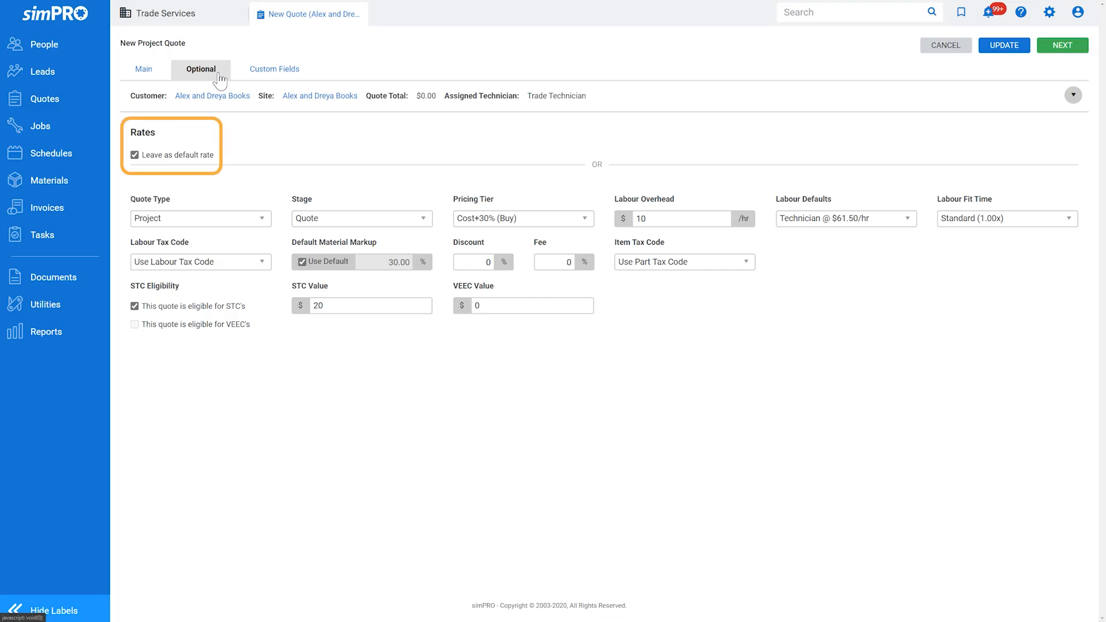
left_click(252, 80)
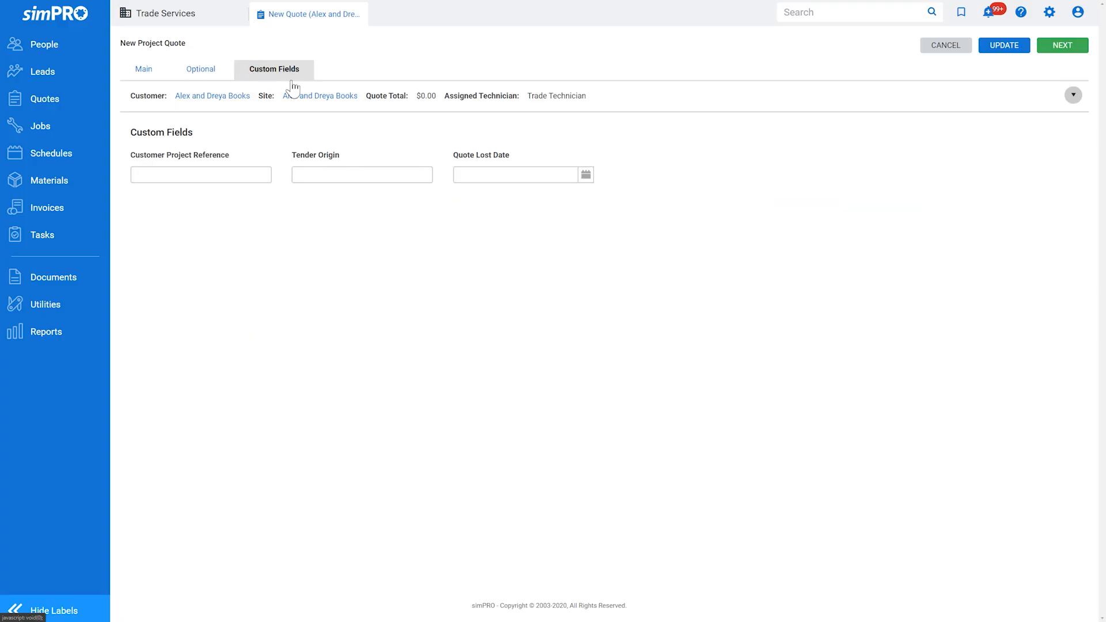
left_click(1063, 46)
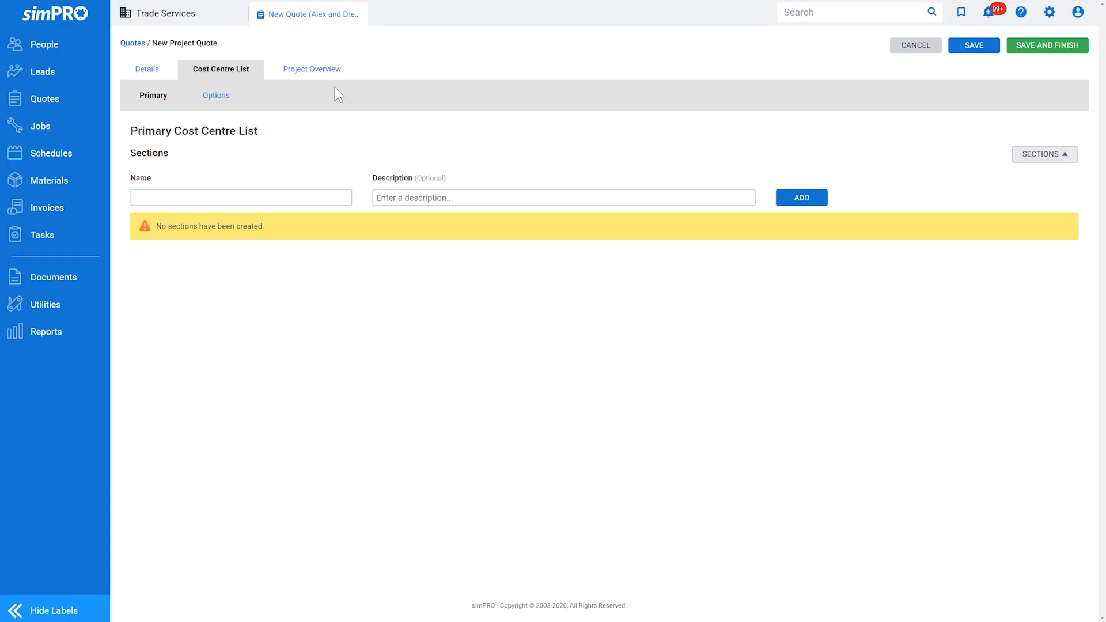
Step: Write the quote description: a thank-you line, bullets "Brisbane office renovation" and "Airport office renovation (optional as discussed).", and the sentence about clarifications and conditions
left_click(159, 69)
left_click(205, 98)
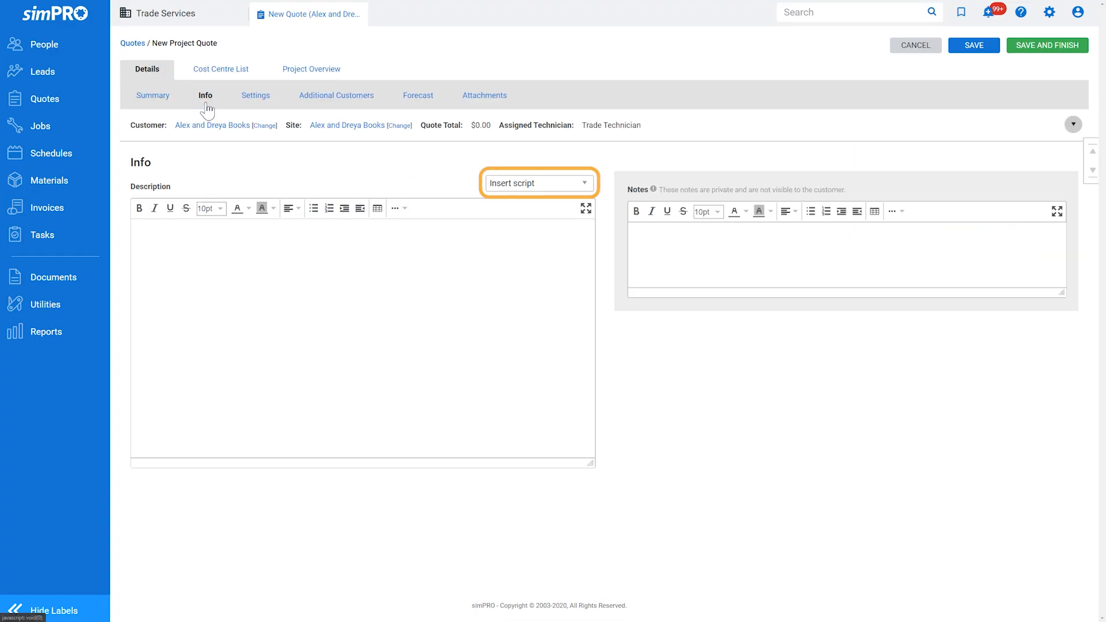
left_click(343, 299)
type("T")
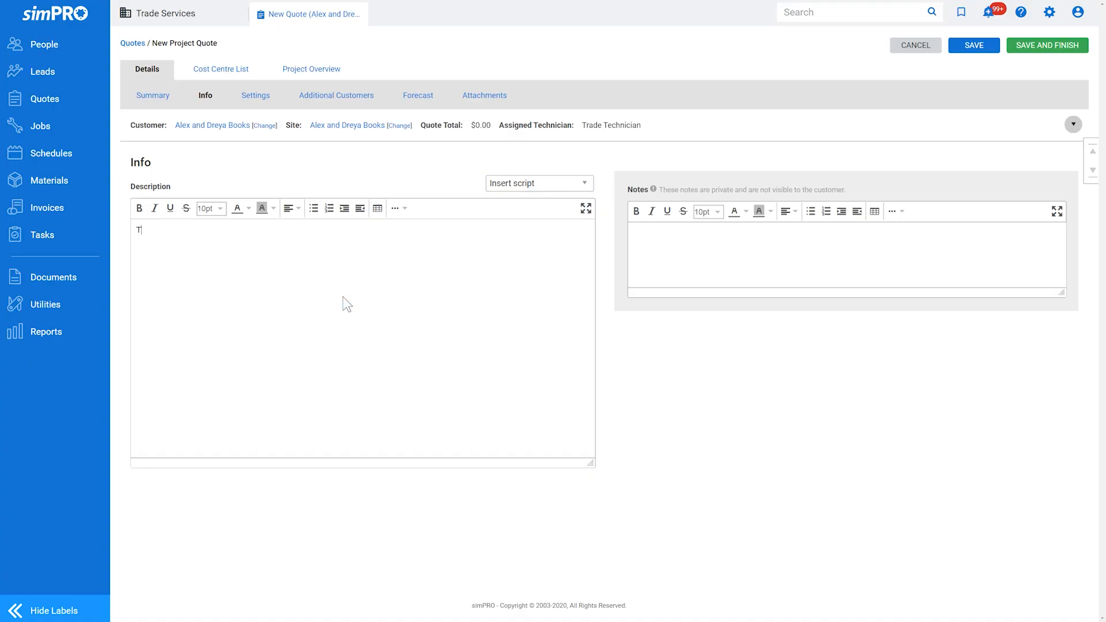
type("hank you for the opportunity to provide a quotation for the works to be completed including:  Brisbane office renovation Airport office renovation (optional as discussed).  This quotation is subject to clarifications and conditions consistent with our interpretations of your requirements.")
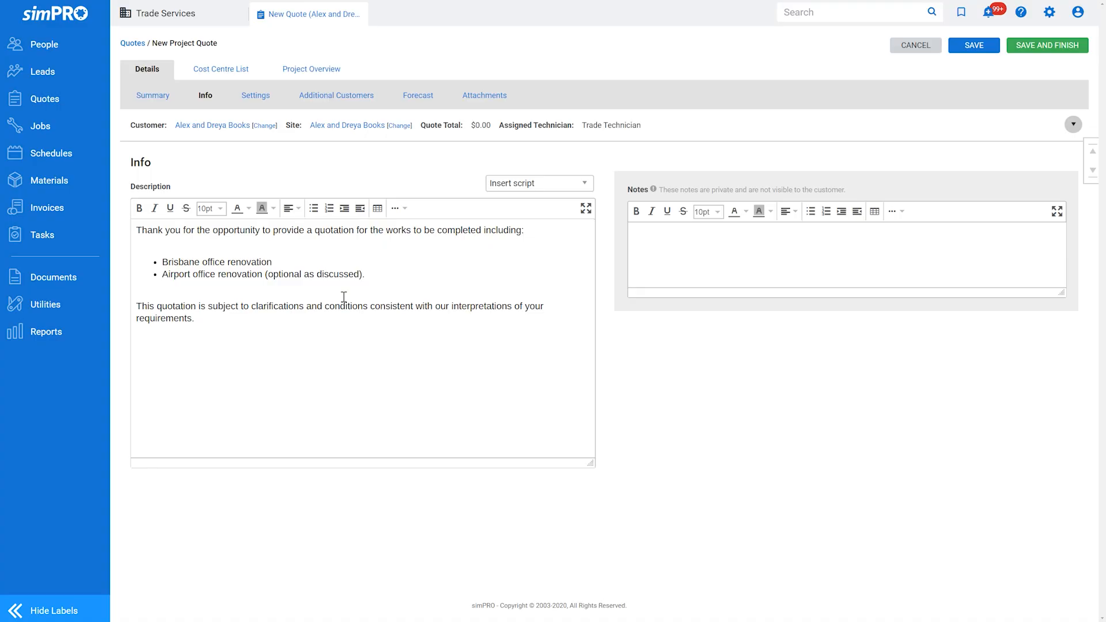
Step: Add ABC Excavators as an additional customer on the quote
left_click(370, 101)
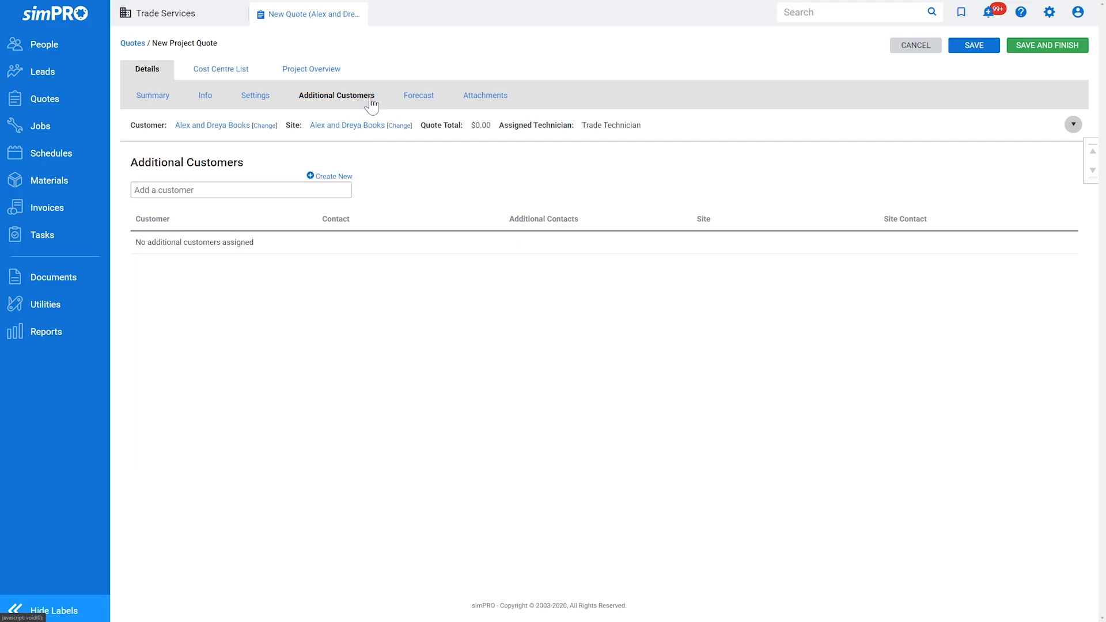
left_click(314, 189)
type("ABC")
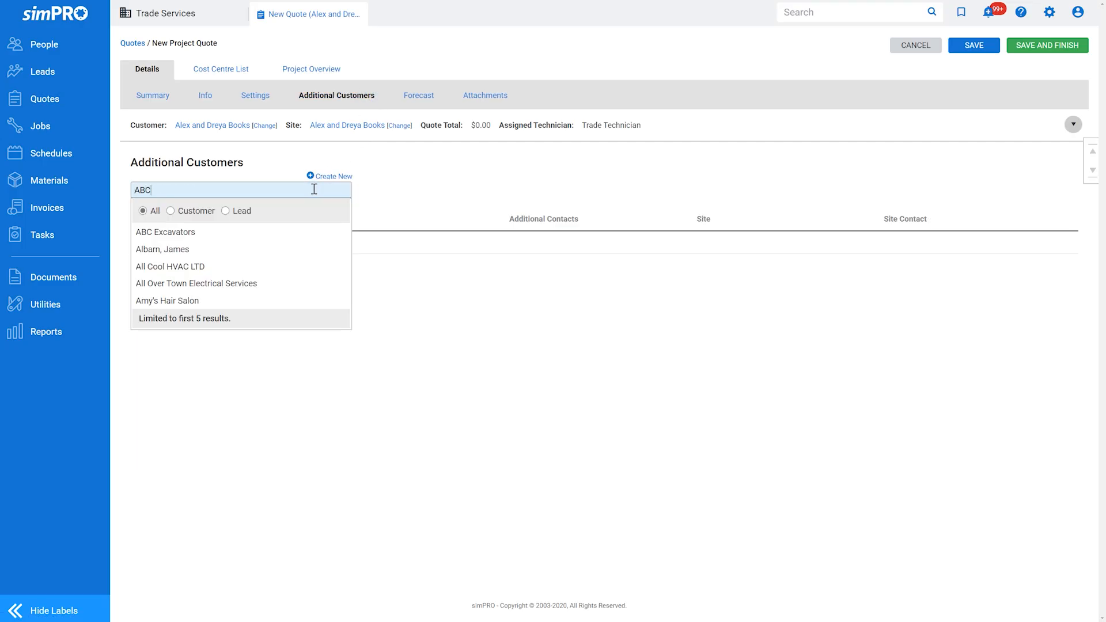
left_click(302, 234)
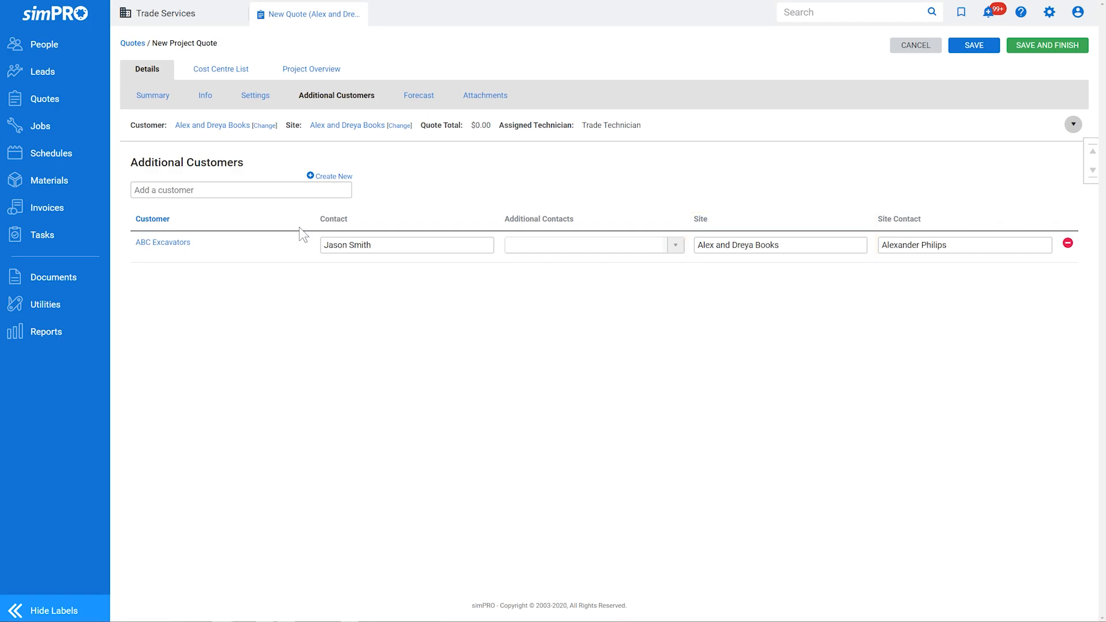
Step: Clear the site assigned to ABC Excavators and open the quote's settings
left_click_drag(785, 246, 690, 251)
key("BackSpace")
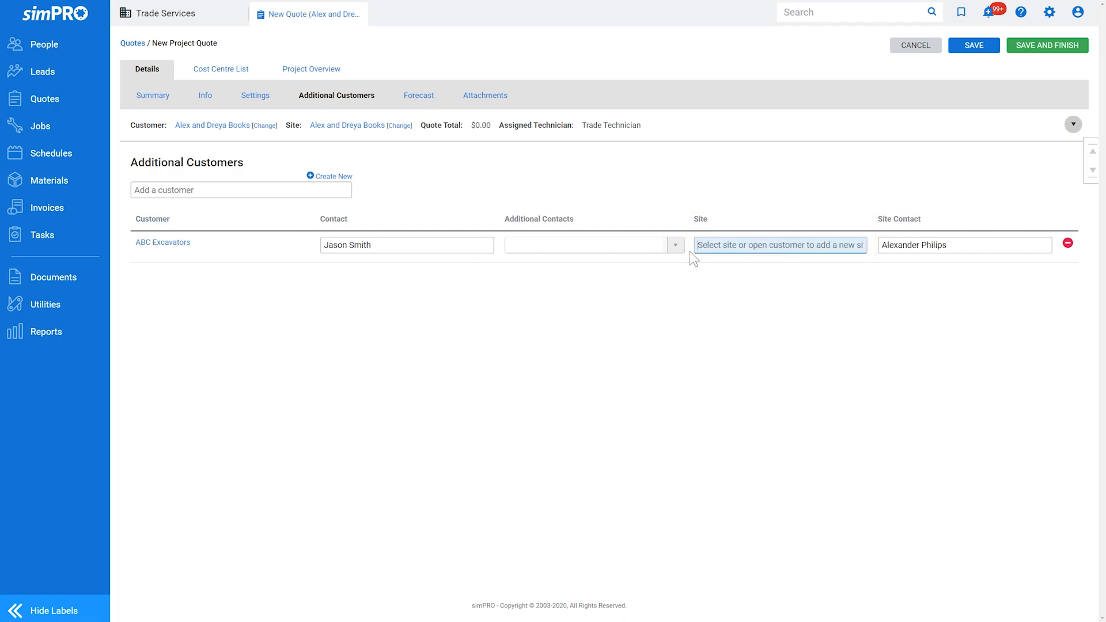
left_click(665, 271)
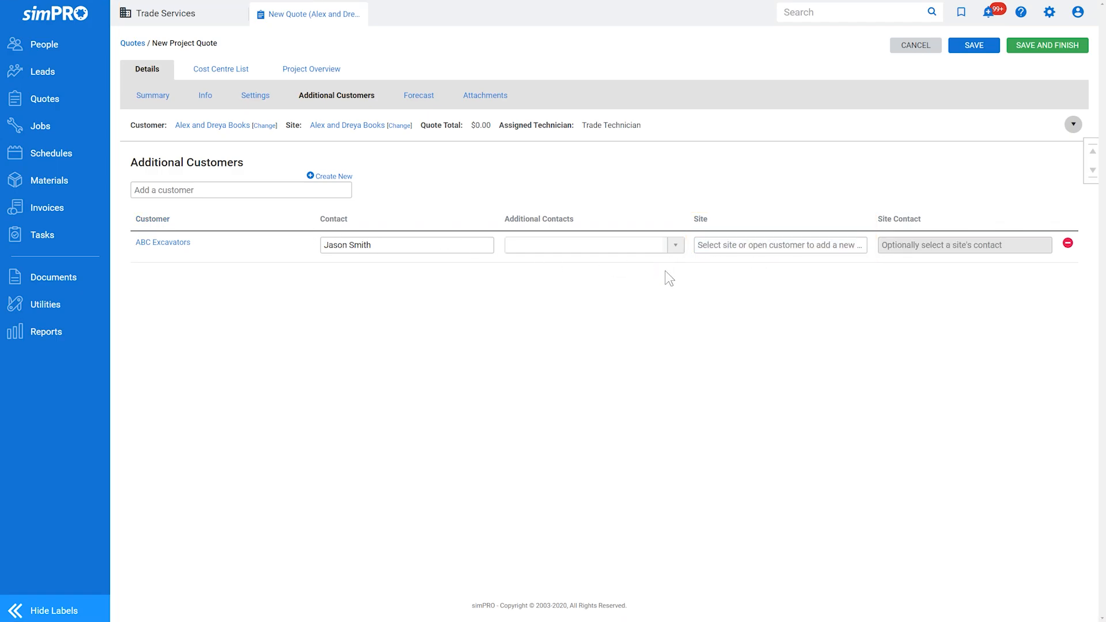
left_click(256, 97)
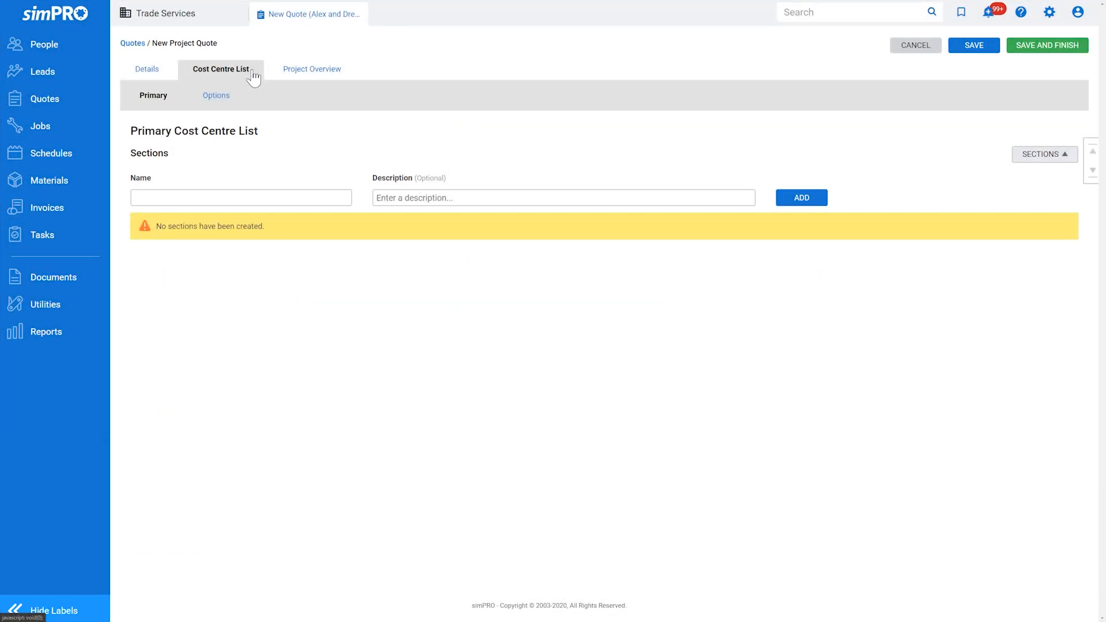
Step: Add the sections Workstation Relocation, Power & Lighting and Data & Communications to the primary cost centre list
left_click(302, 197)
type("Workstati")
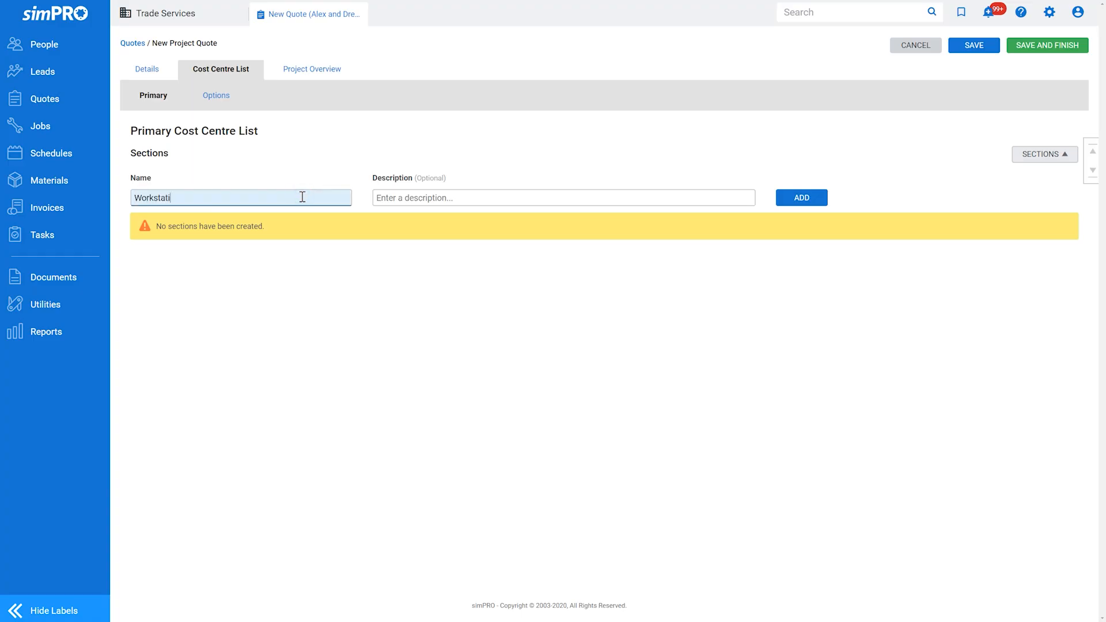
type("on Relocation")
left_click(777, 200)
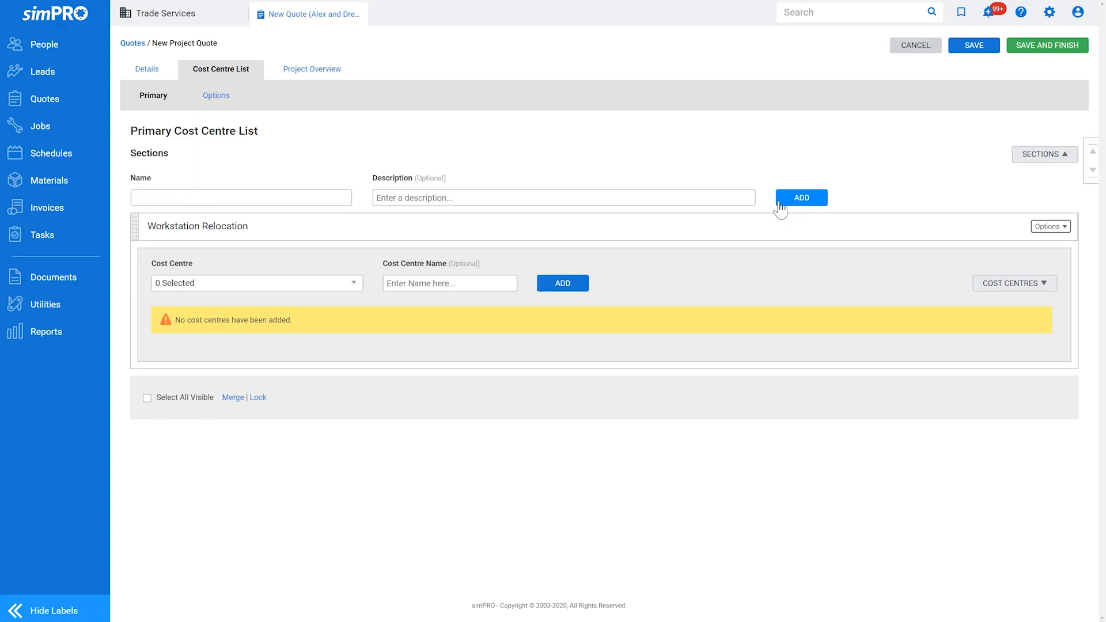
left_click(342, 196)
type("Data")
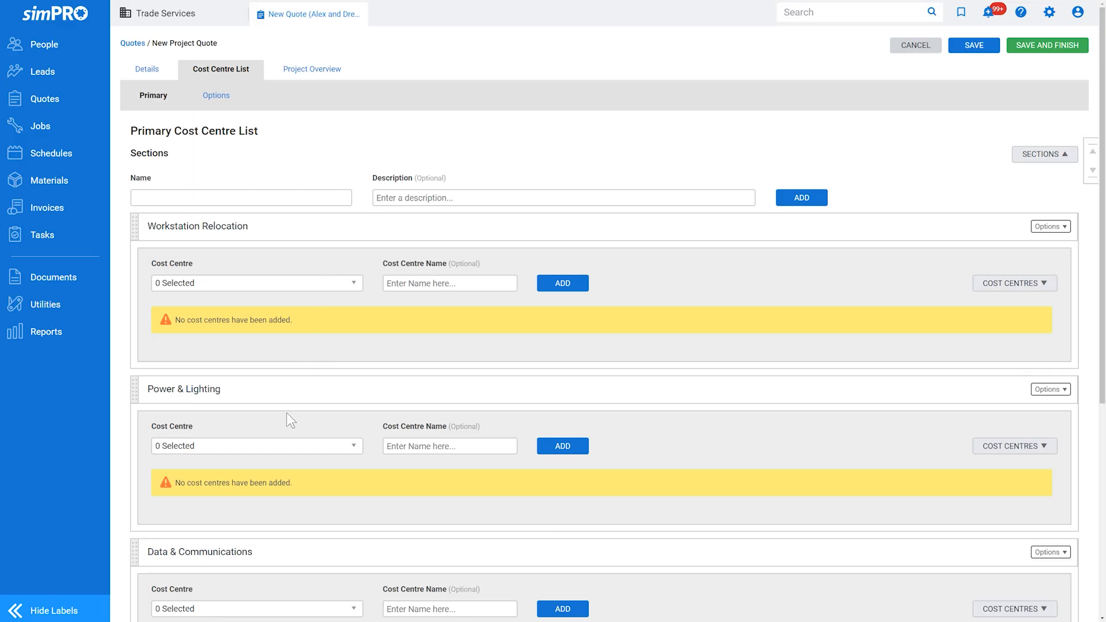
Step: Add a Project cost centre to the Power & Lighting section
left_click(276, 447)
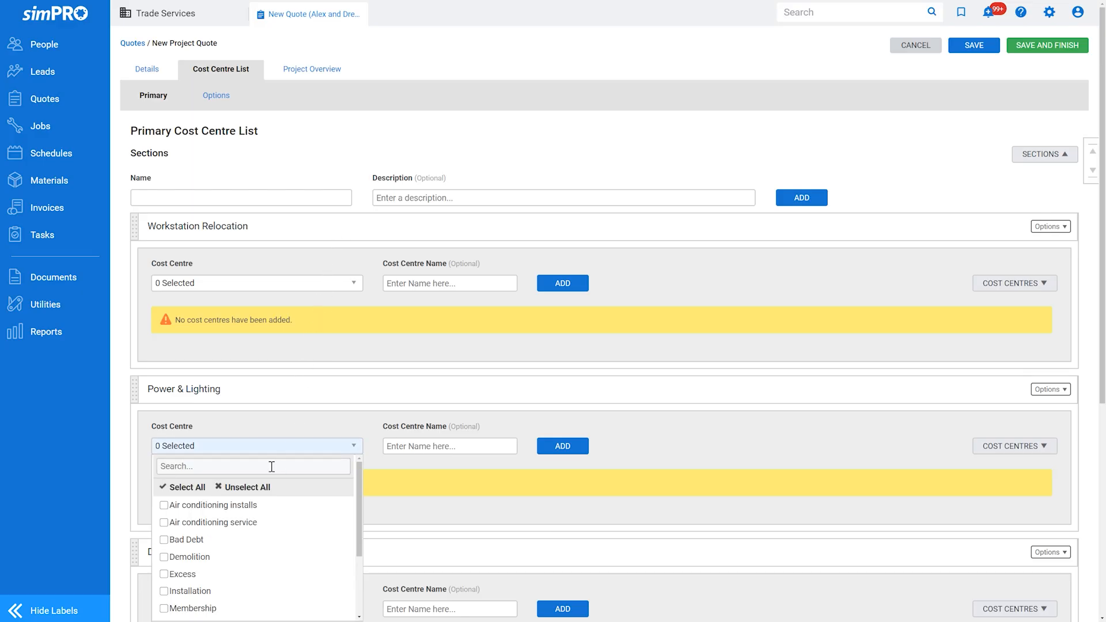
scroll(260, 520, "down", 3)
left_click(248, 543)
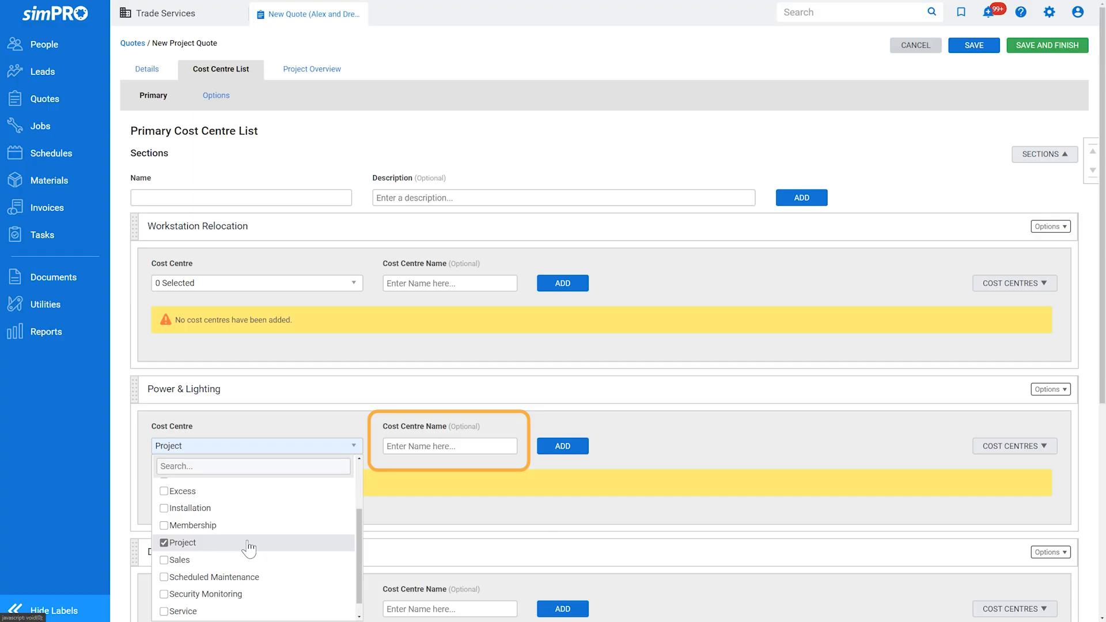
left_click(576, 448)
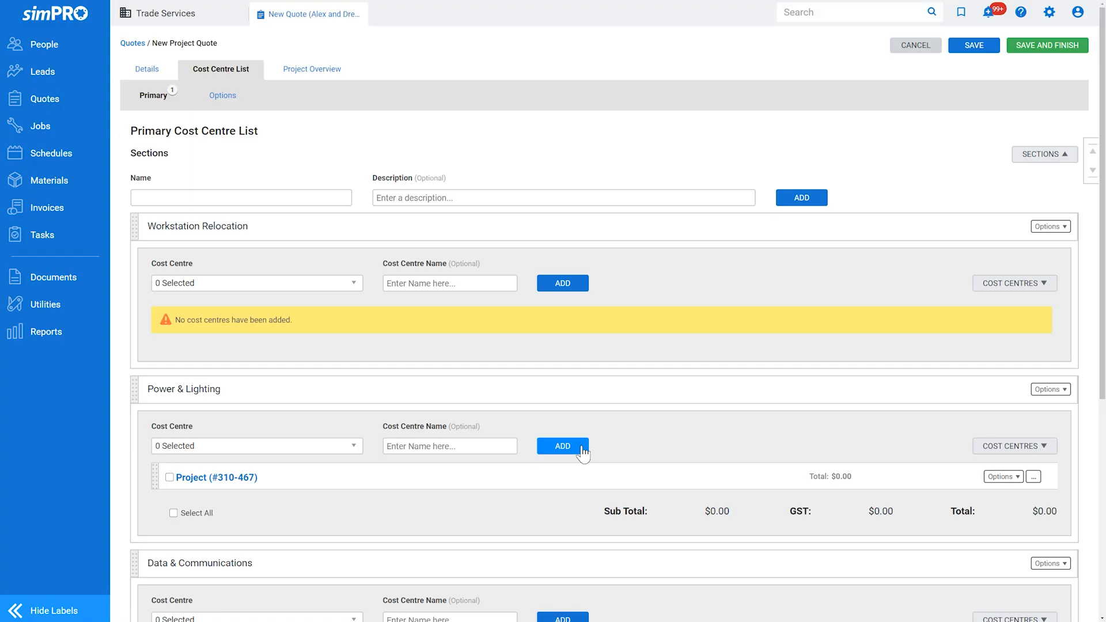
Step: Move the Power & Lighting section above Workstation Relocation and open its Project cost centre
left_click(1018, 480)
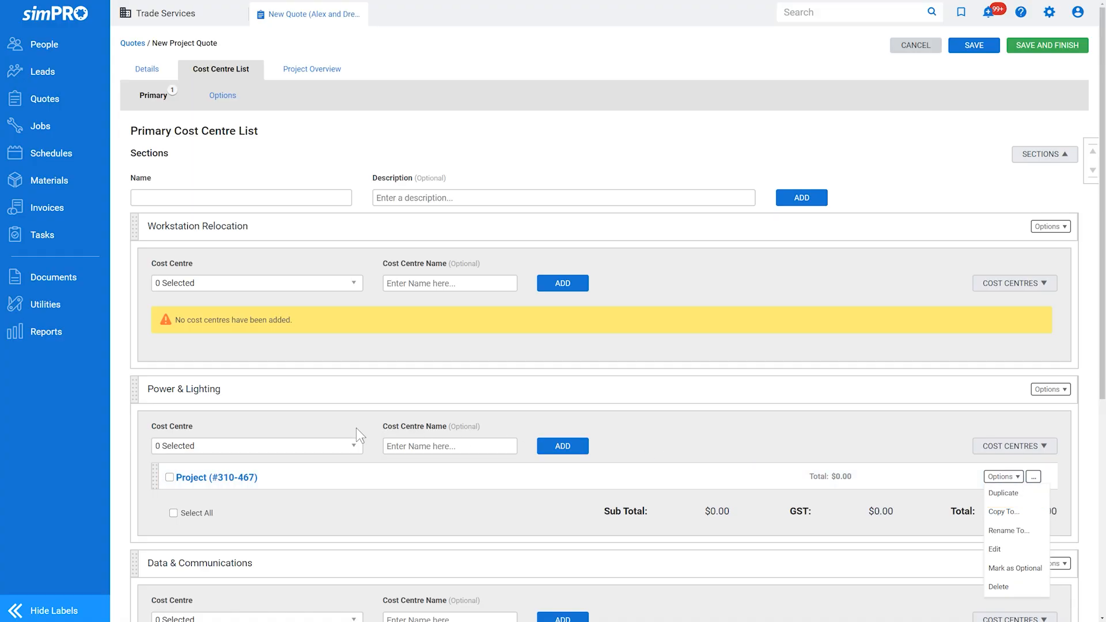
left_click_drag(135, 389, 166, 254)
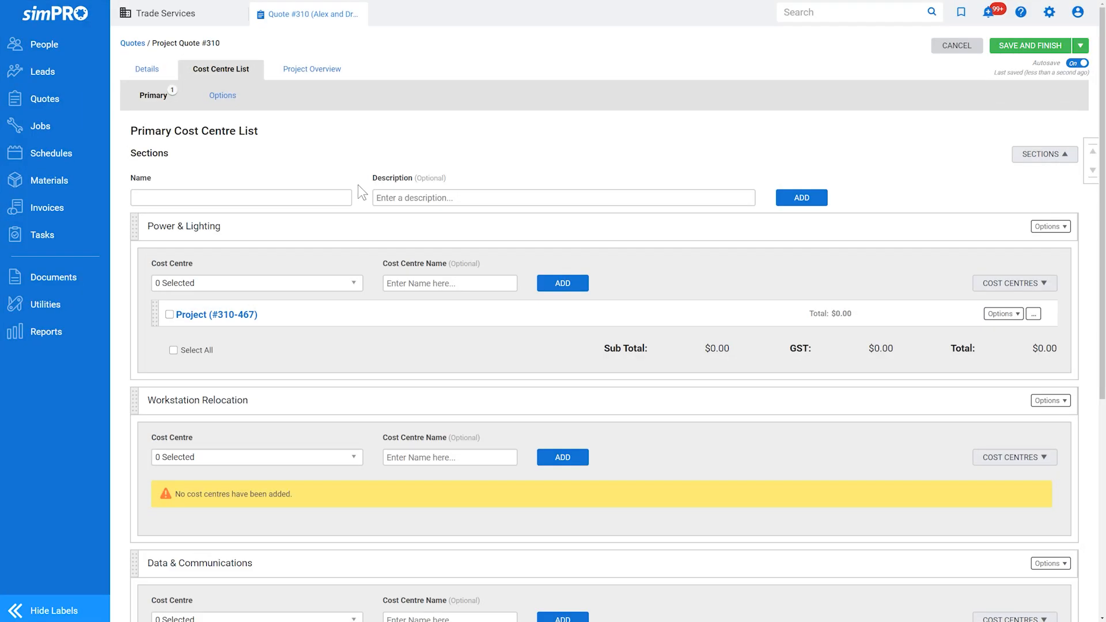
left_click(383, 312)
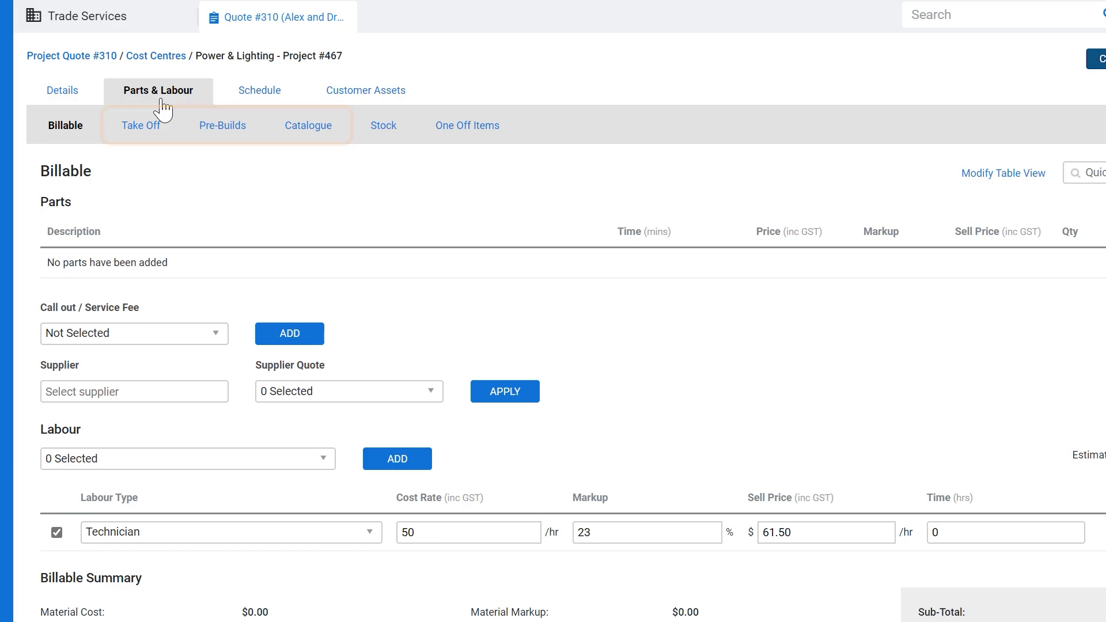
Step: Add 200 of CABLE FLAT.2.5MM TWIN & EARTH (1m length) from the catalogue's POWER CABLE: GENERAL: Building Wires subgroup to the cost centre
left_click(294, 126)
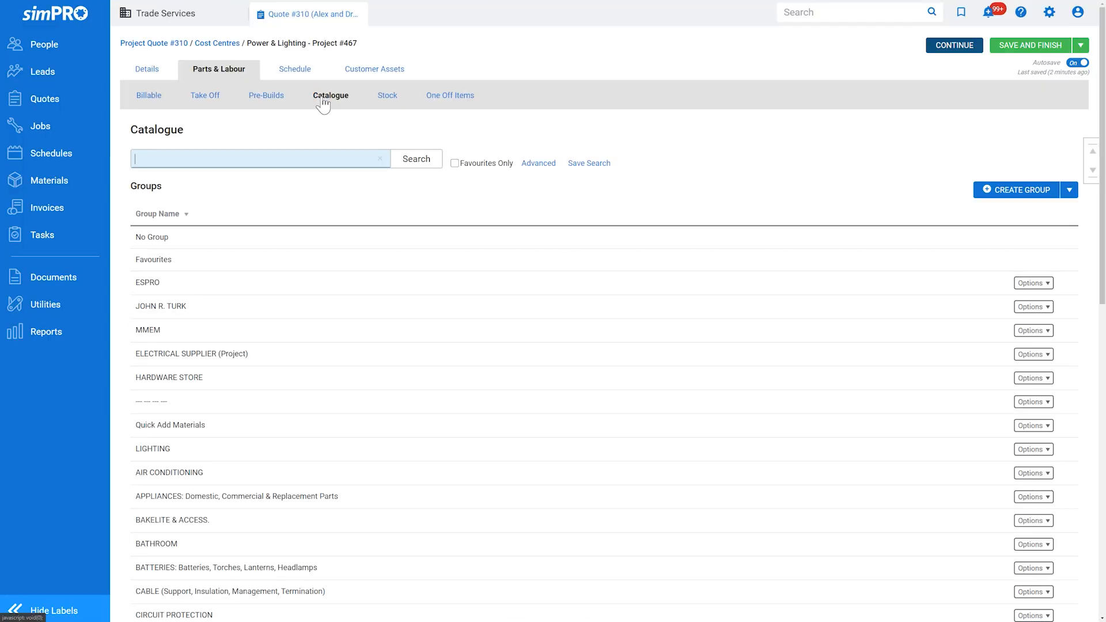
left_click(351, 591)
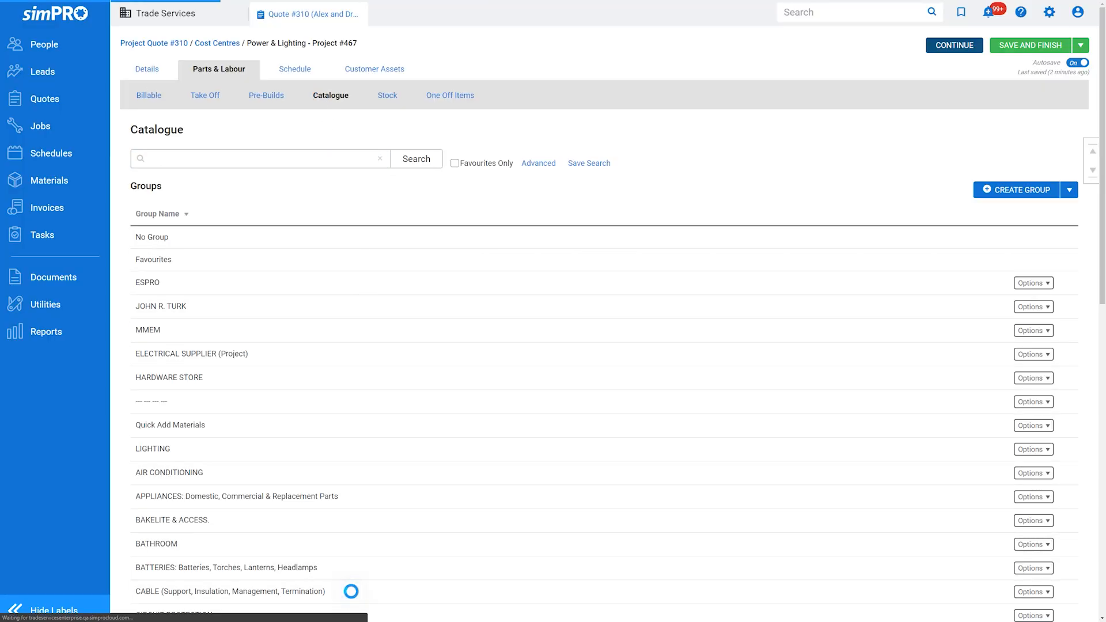
left_click(407, 355)
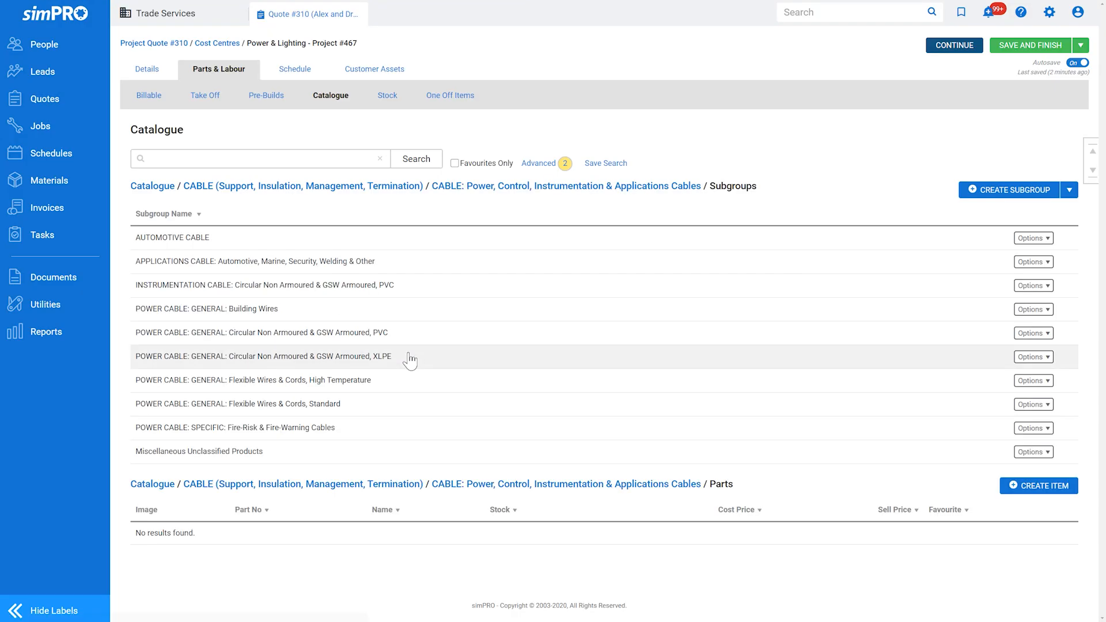
left_click(414, 309)
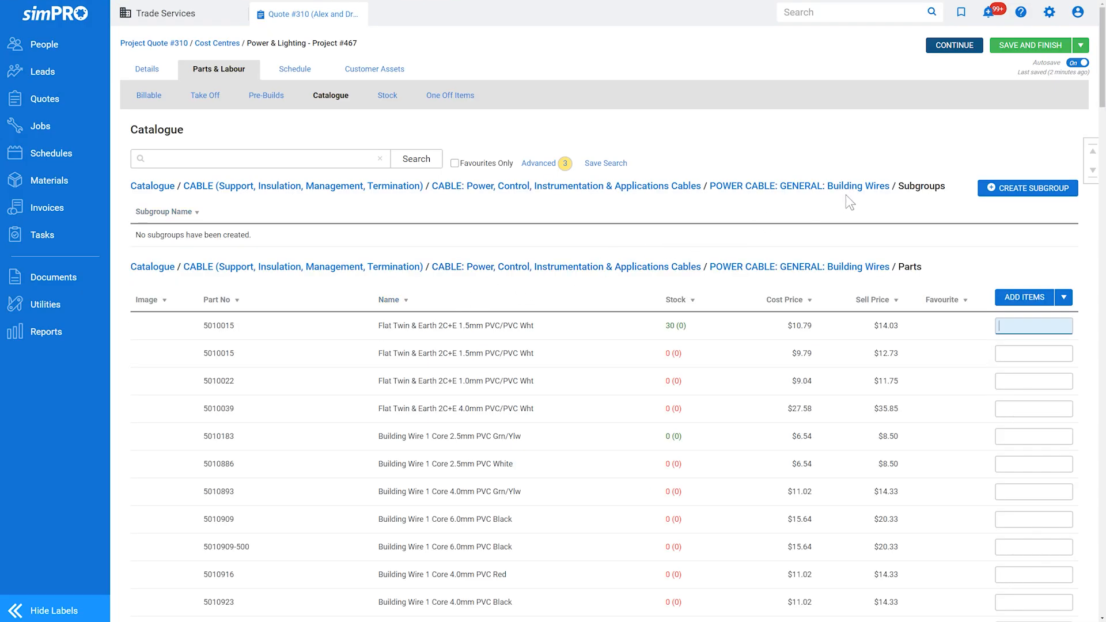
left_click(1093, 170)
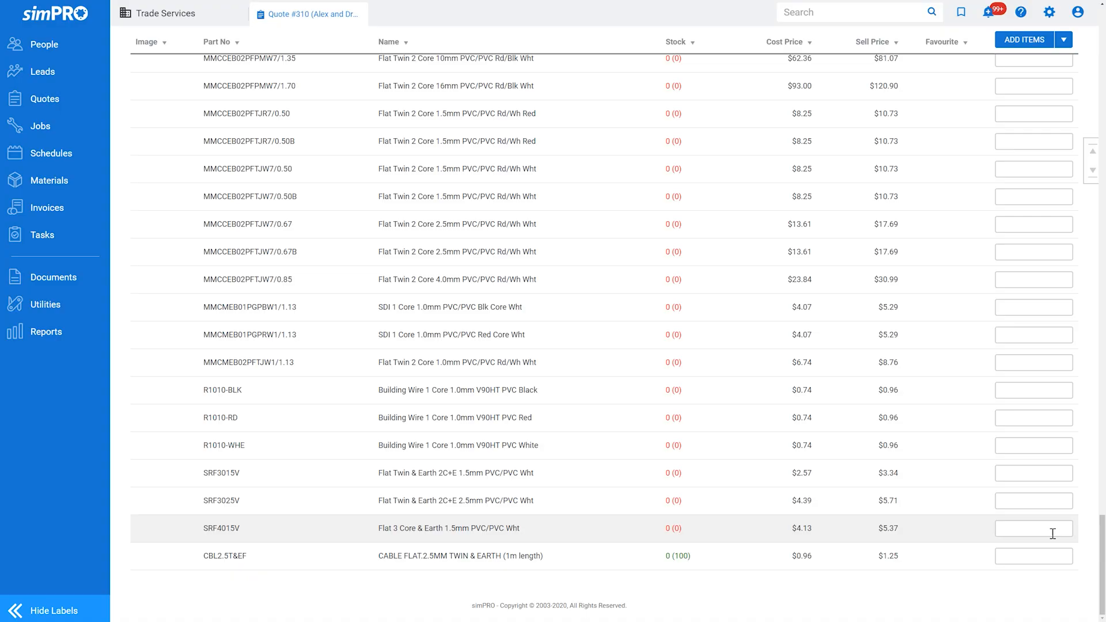
left_click(1050, 555)
type("200")
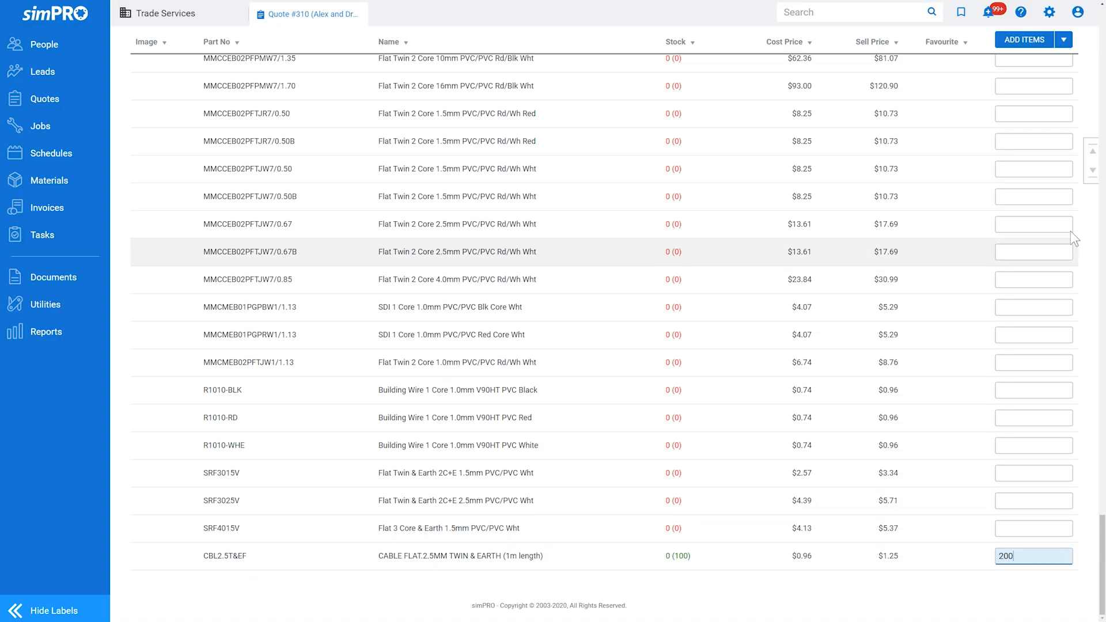
left_click(1092, 151)
left_click(1037, 304)
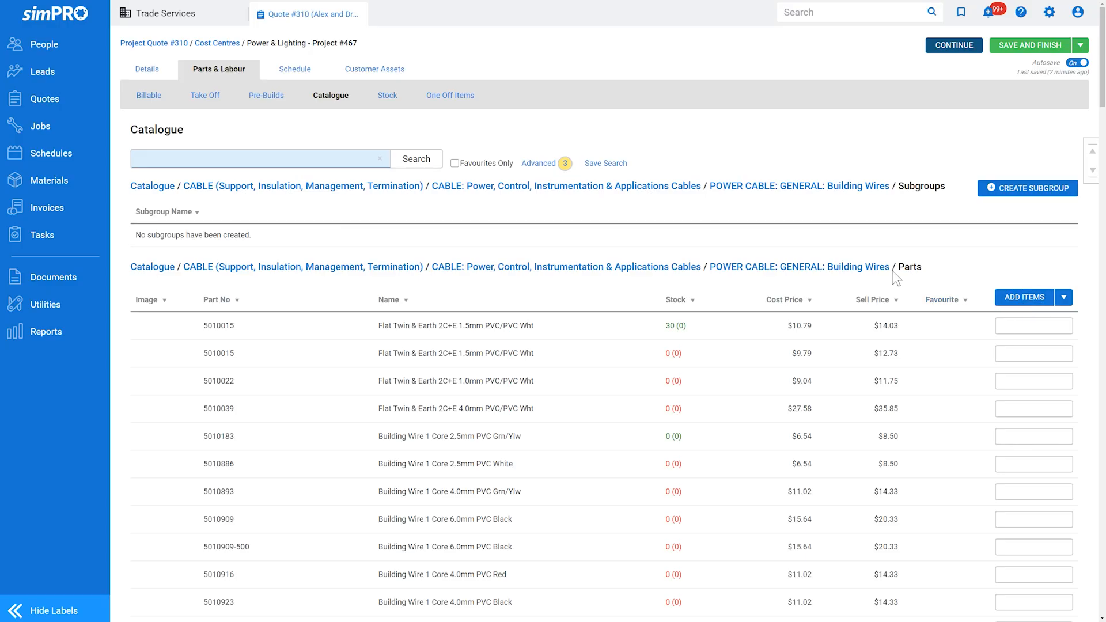
Step: Start a new one off material item that is billable and in inventory, described as "Pendant Outlet 1Ph 15A 250V 3Pin Flat Grey"
left_click(462, 109)
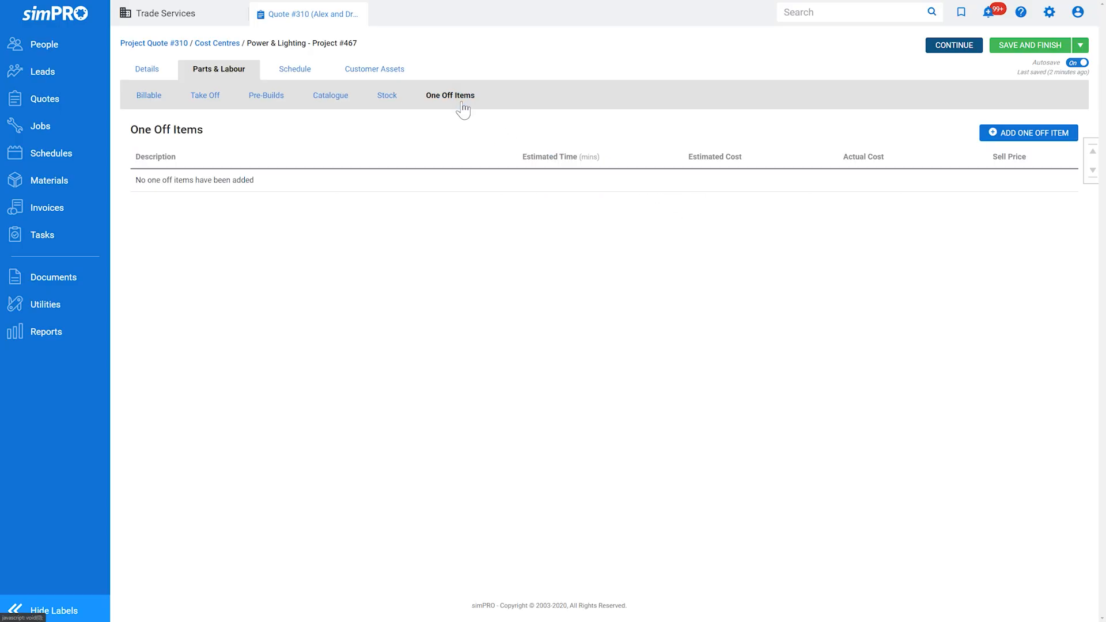
left_click(993, 141)
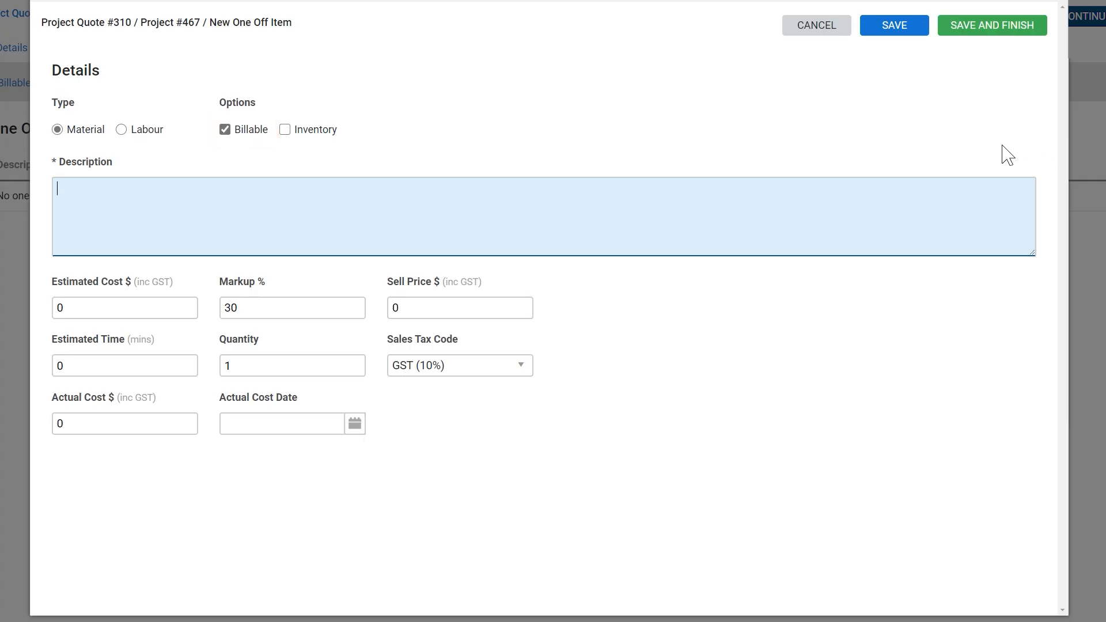
left_click(291, 130)
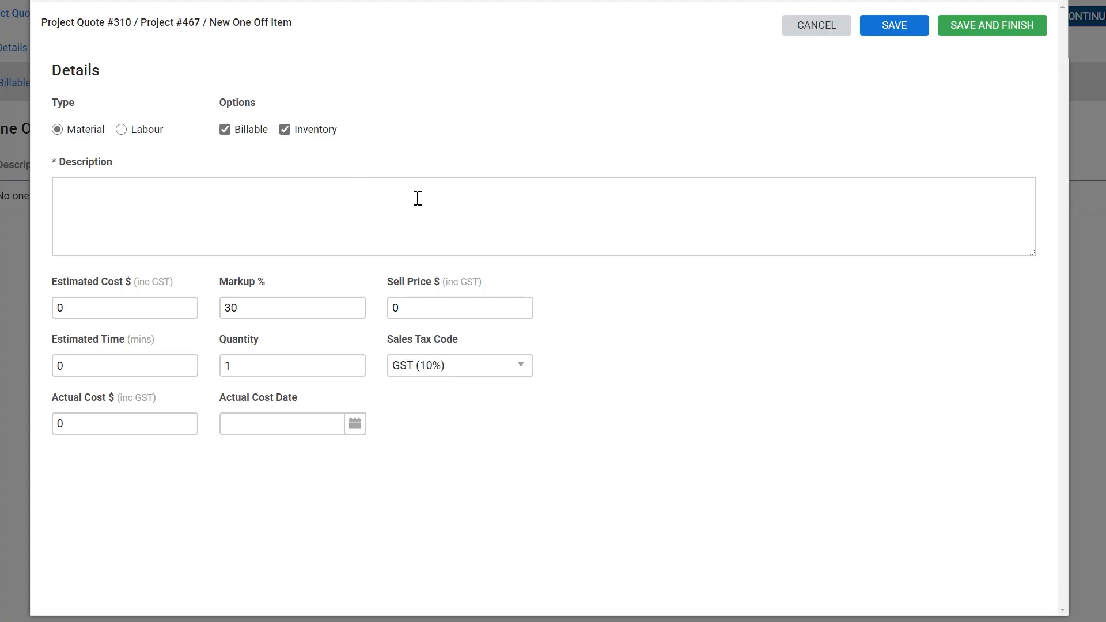
left_click(439, 210)
type("Pendan")
key("Right")
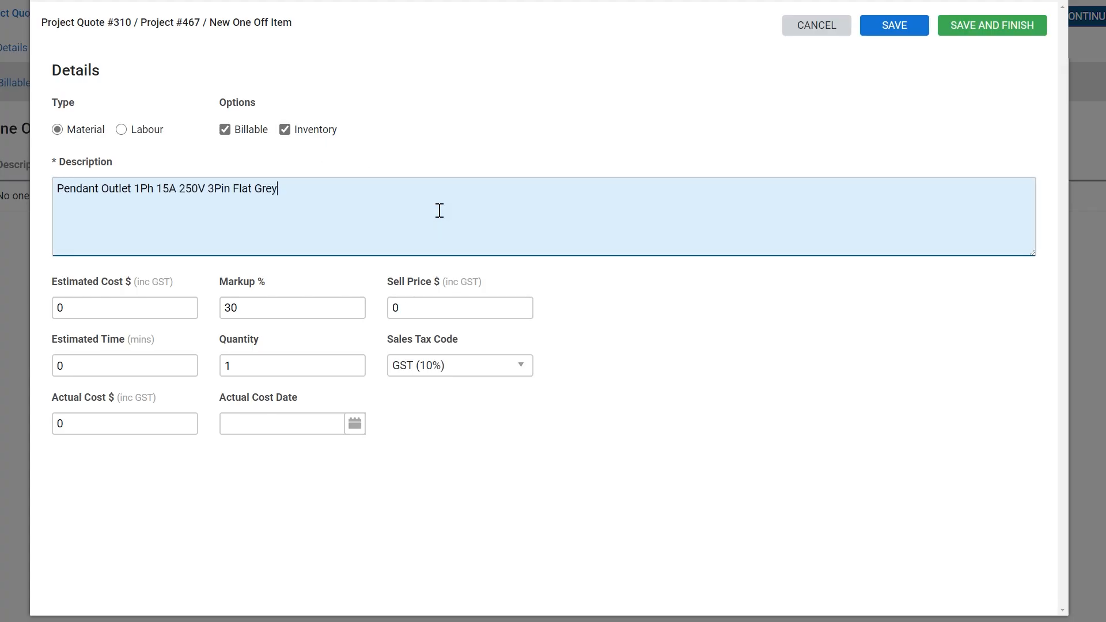
Step: Set the one off item's estimated cost to $114.16, markup to 25% and estimated time to 30 minutes, and save it
left_click_drag(158, 301, 9, 306)
type("114.16")
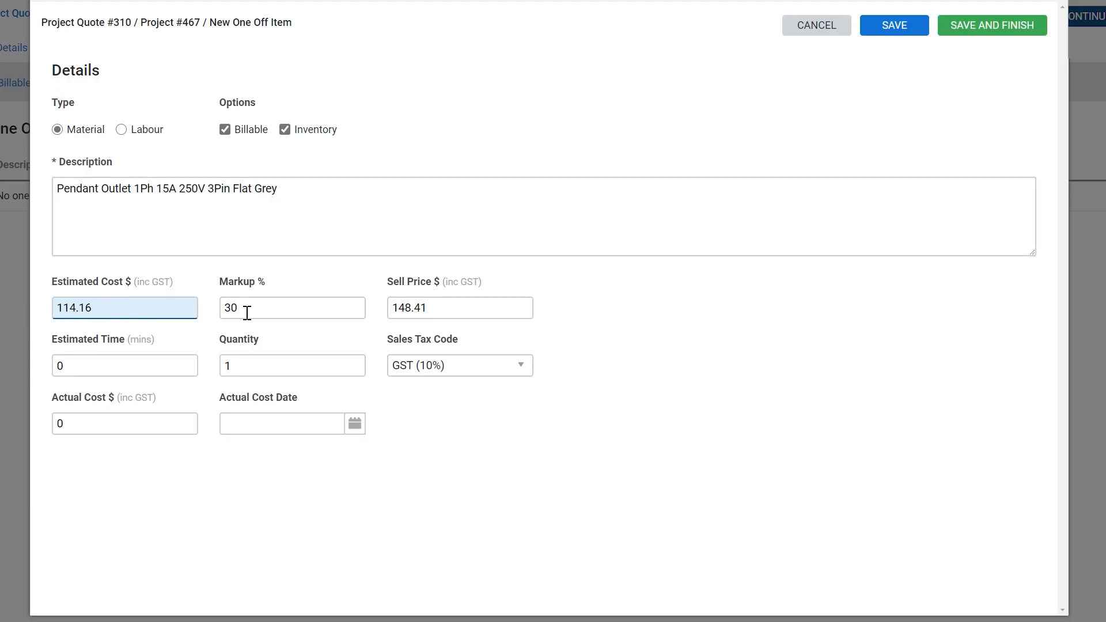
left_click_drag(247, 310, 218, 314)
type("25")
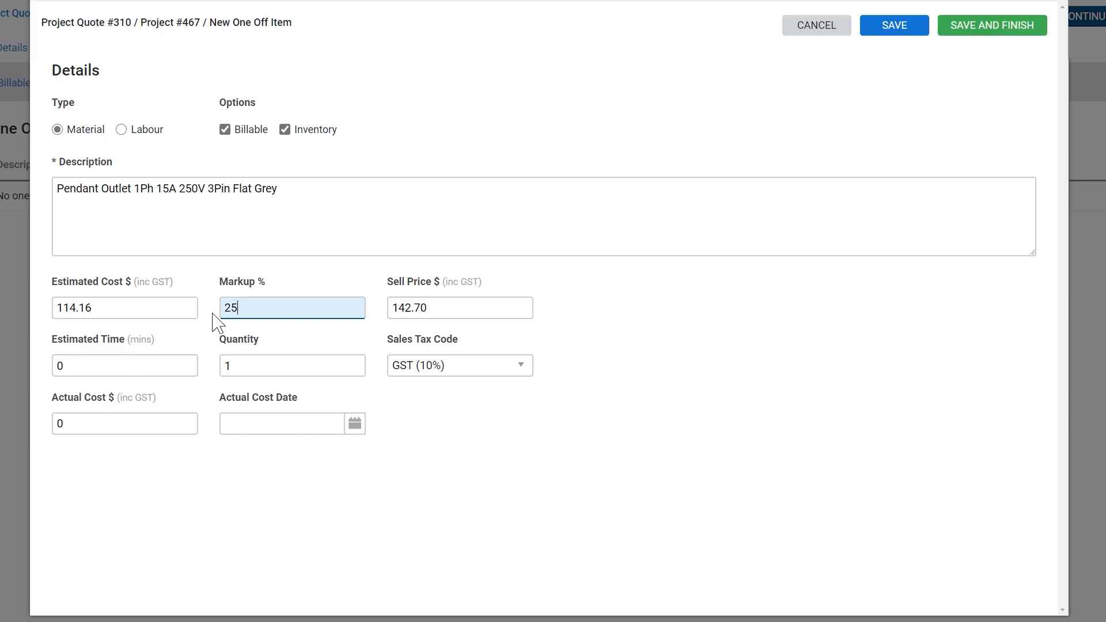
double_click(159, 358)
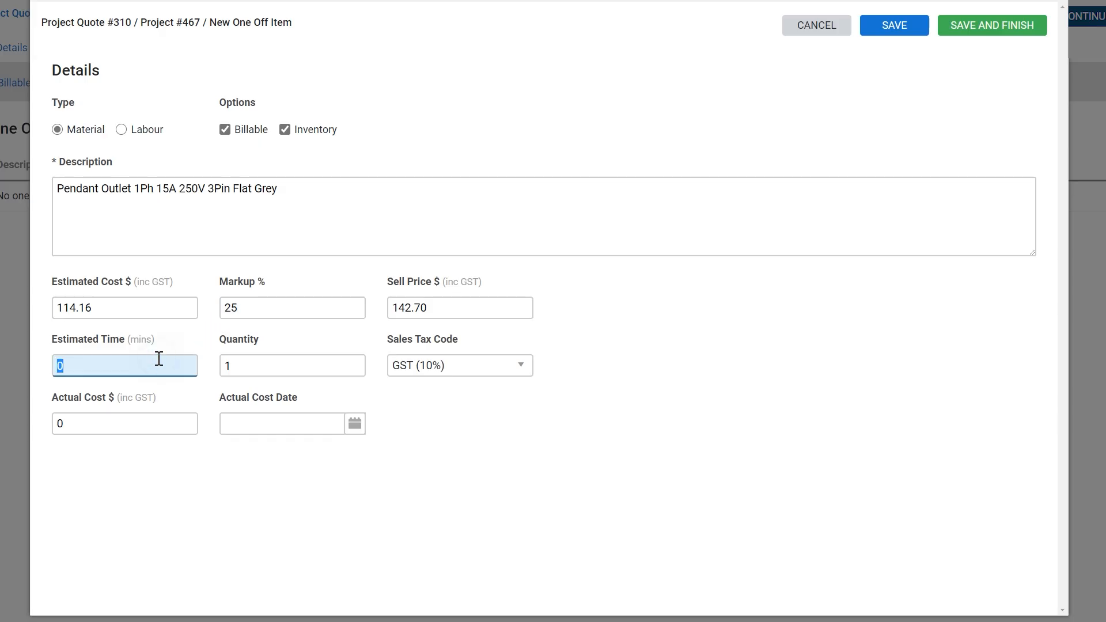
type("30")
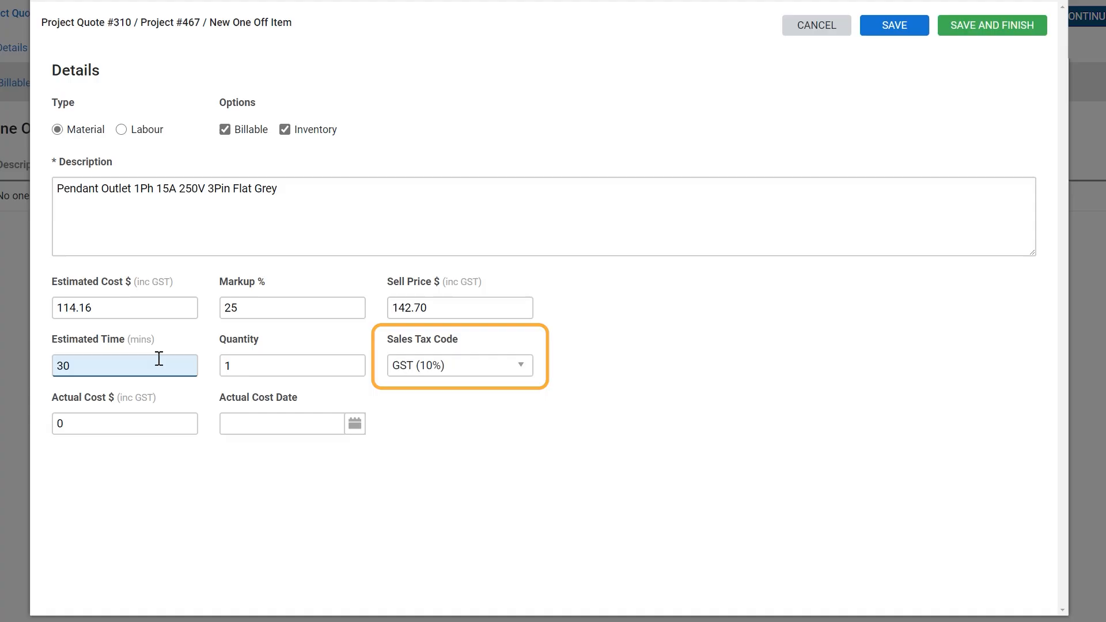
left_click(1022, 26)
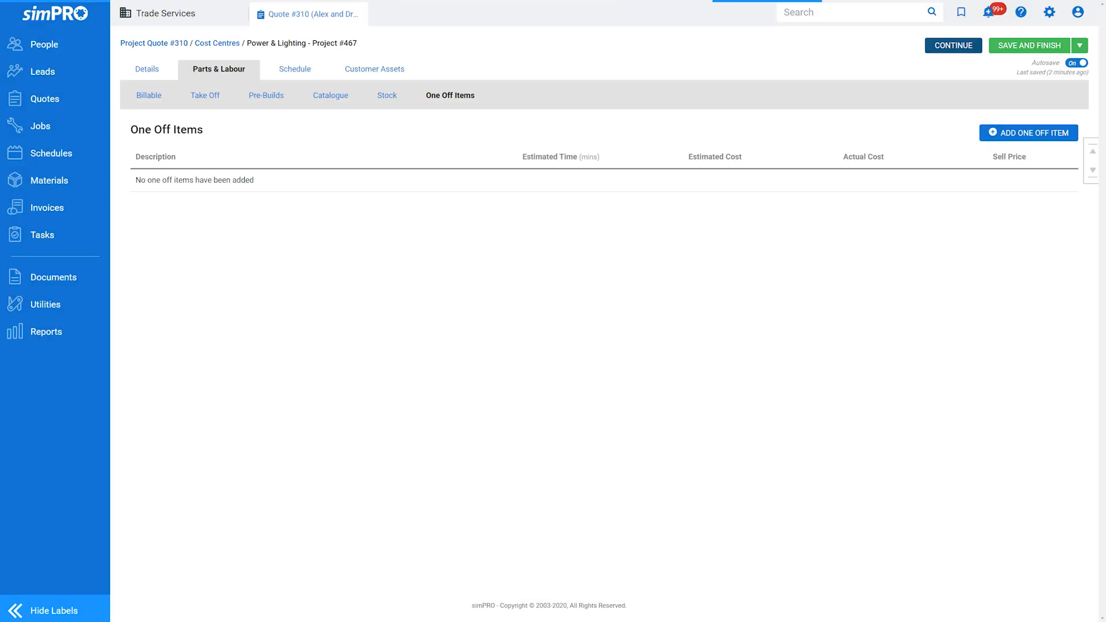
Step: Add the 1st year apprentice and 2nd year apprentice labour types to the cost centre's billable labour
left_click(149, 98)
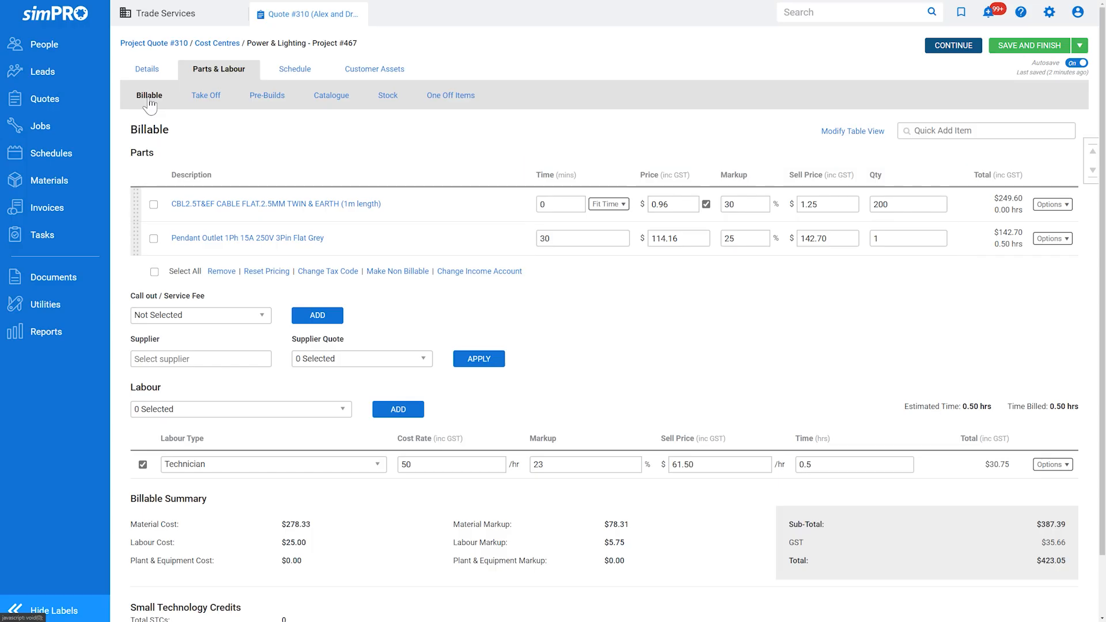
left_click(249, 411)
left_click(242, 469)
left_click(247, 485)
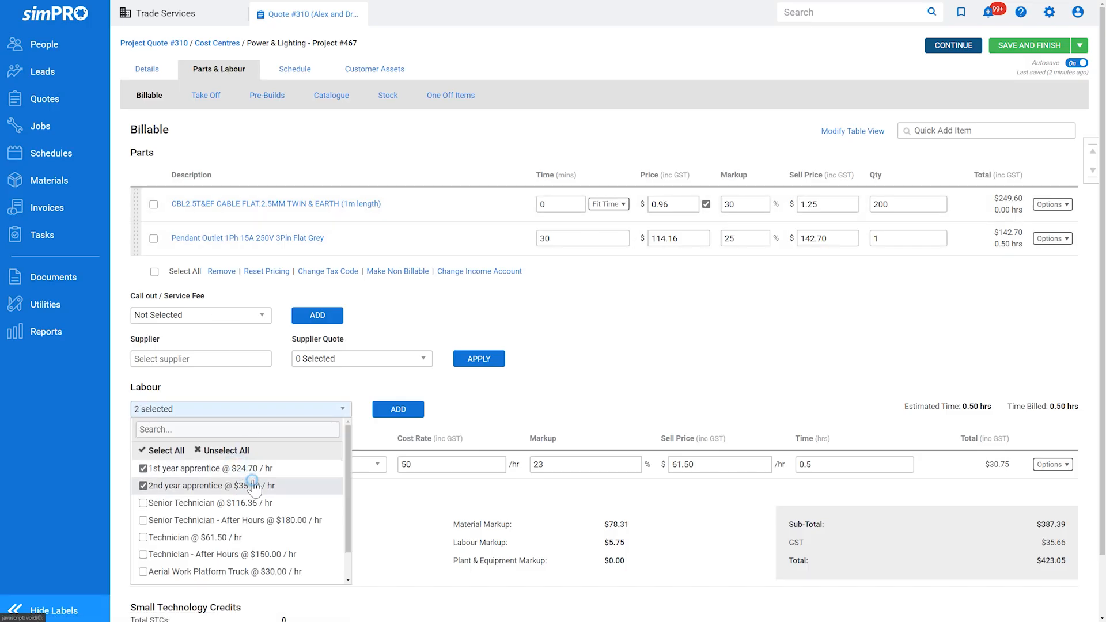
left_click(416, 409)
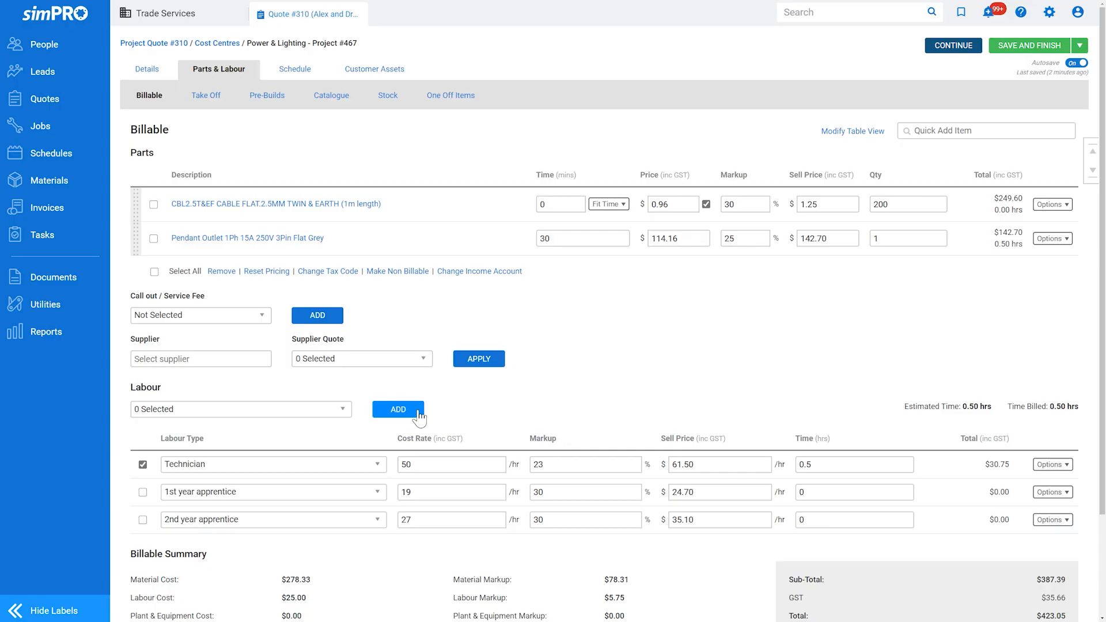
Step: Set the labour time to 80 hours for Technician, 80 for 1st year apprentice and 30 for 2nd year apprentice
left_click(827, 465)
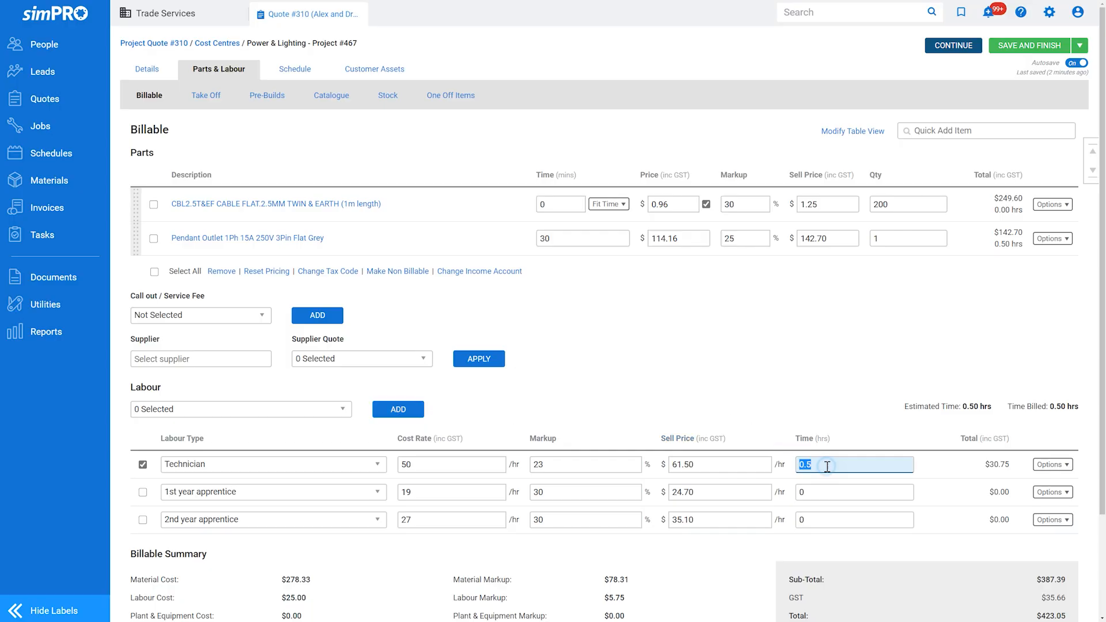
type("80")
left_click(821, 490)
type("8")
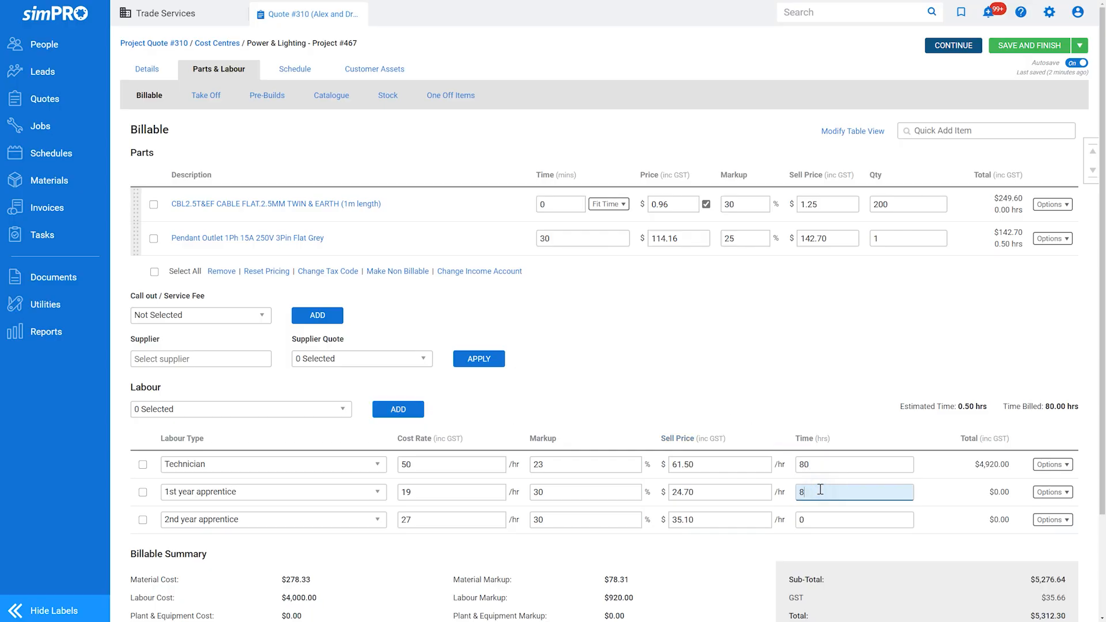
type("0")
left_click(814, 521)
type("30")
left_click(812, 543)
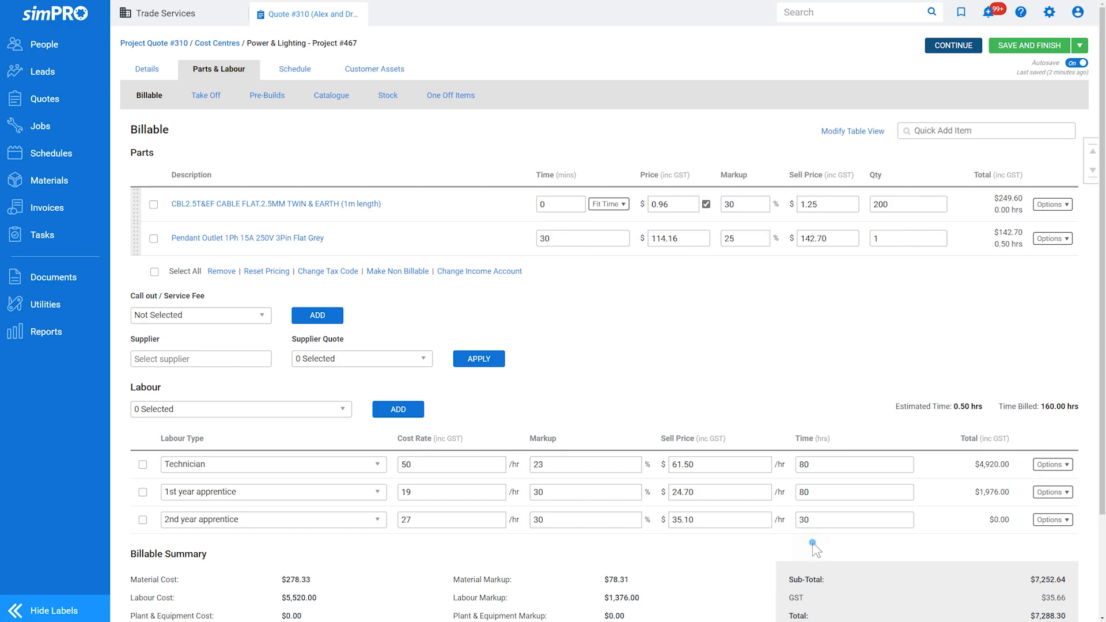
Step: Enter the cost centre description "The works for this section include;" with bulleted lighting, GPO, webinar room and exit light works, and return to the cost centres
left_click(151, 74)
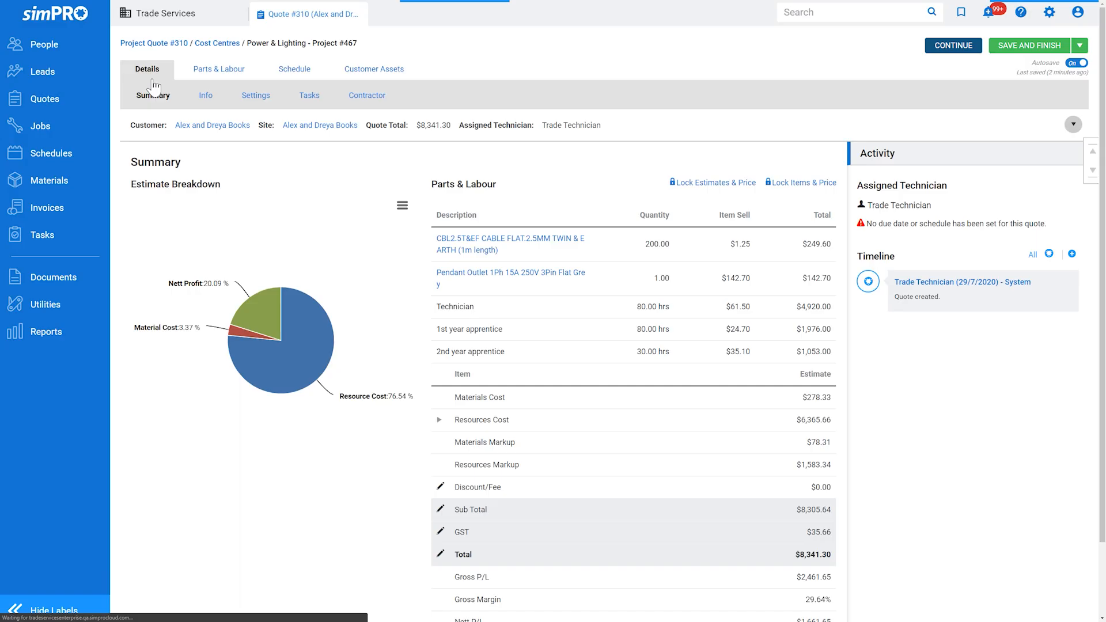
left_click(206, 97)
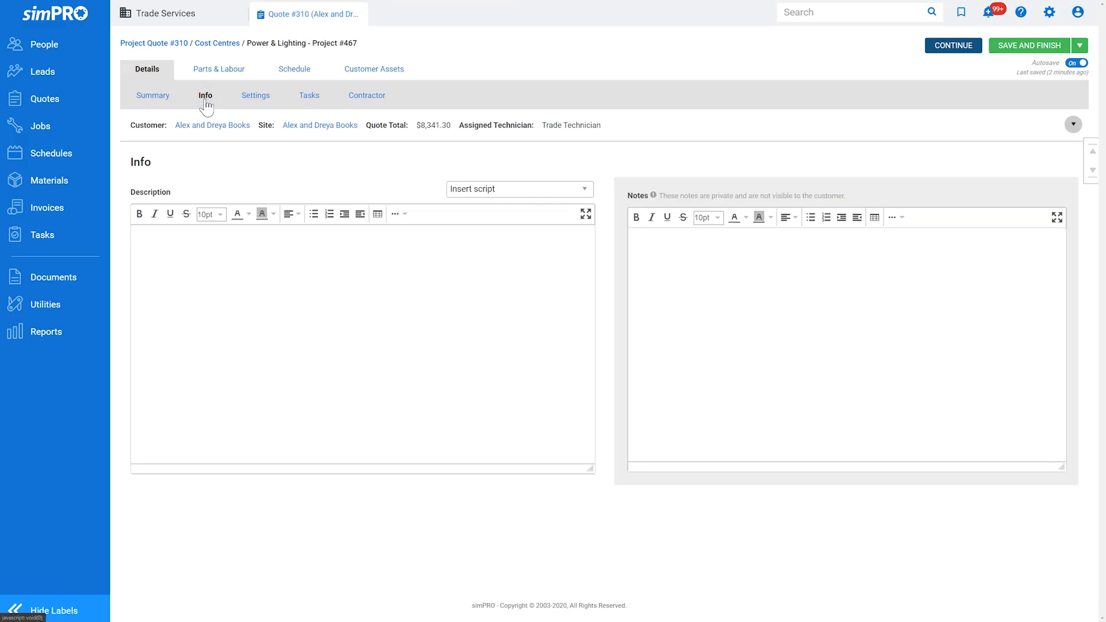
left_click(296, 339)
type("The works for this section include;")
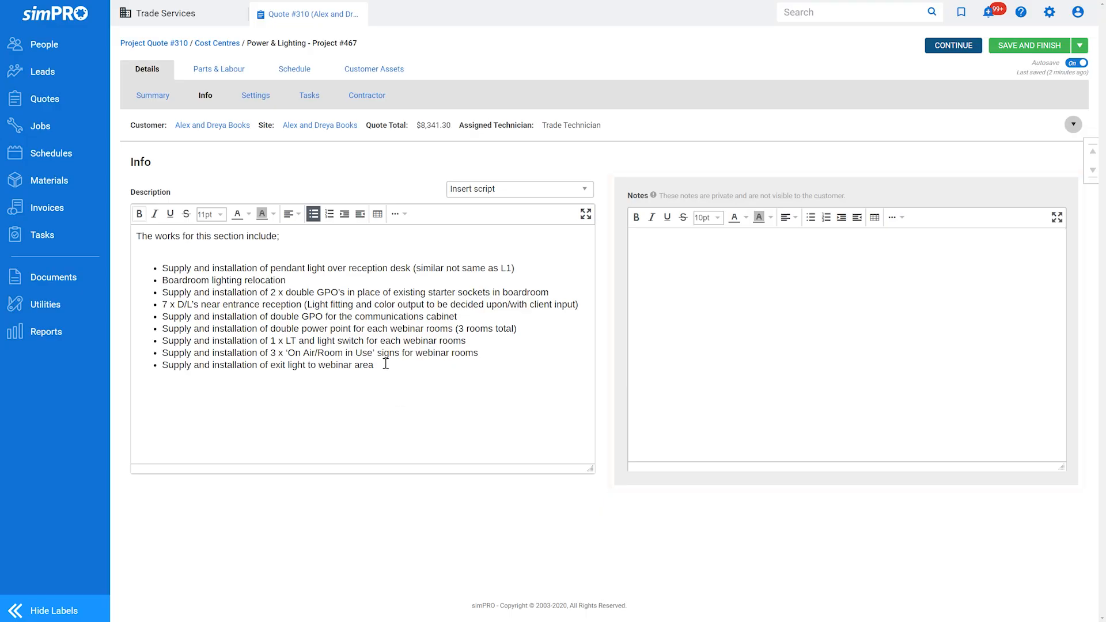
left_click(228, 49)
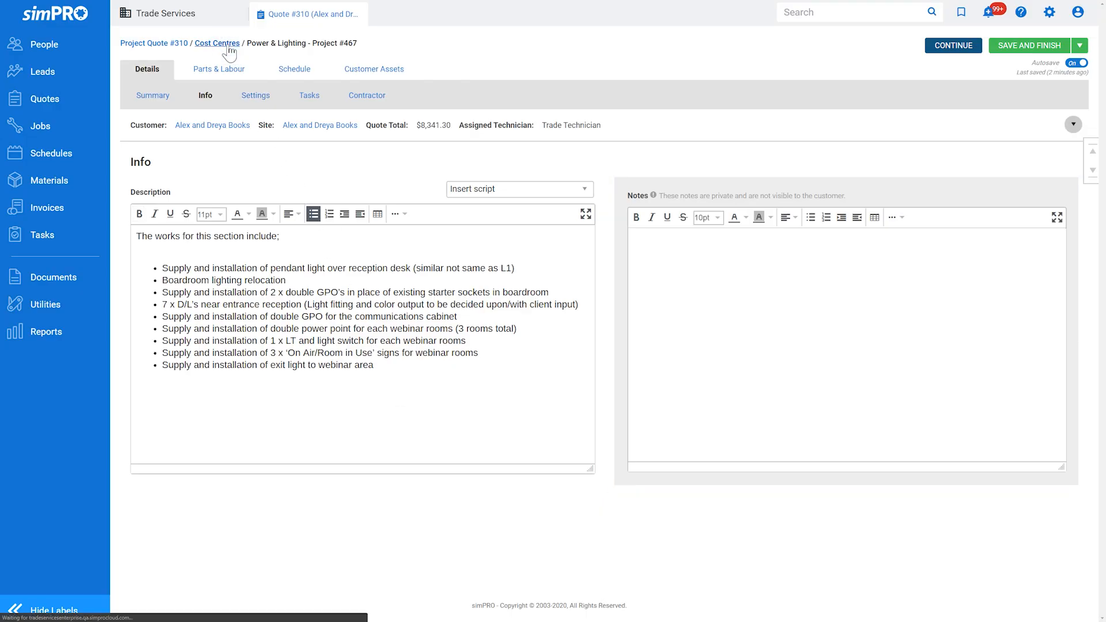